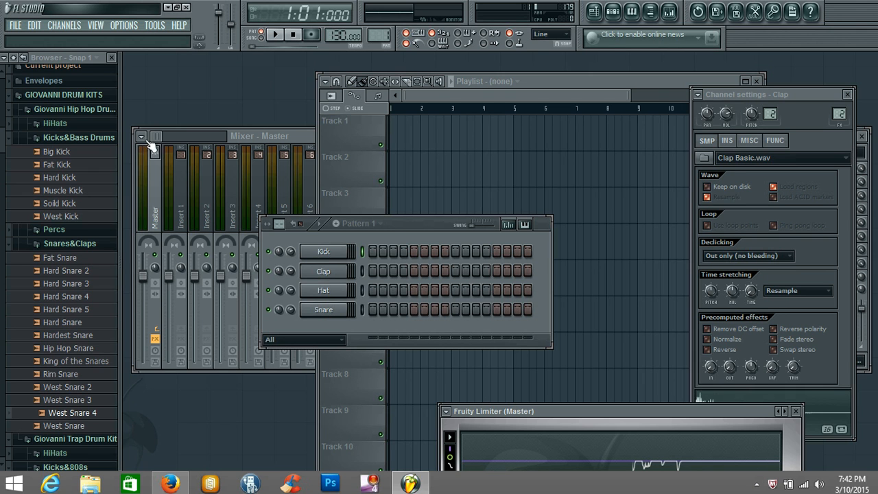
Collapse the Hip Hop kit's Snares&Claps and Kicks&Bass Drums folders, the Trap kit's Kicks&808s folder, and the Hip Hop kit in the browser
left_click(51, 244)
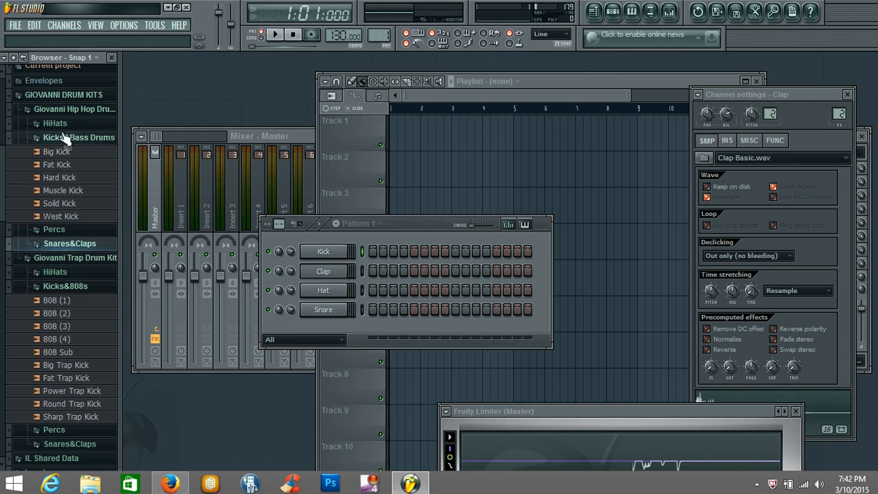
left_click(65, 137)
left_click(69, 209)
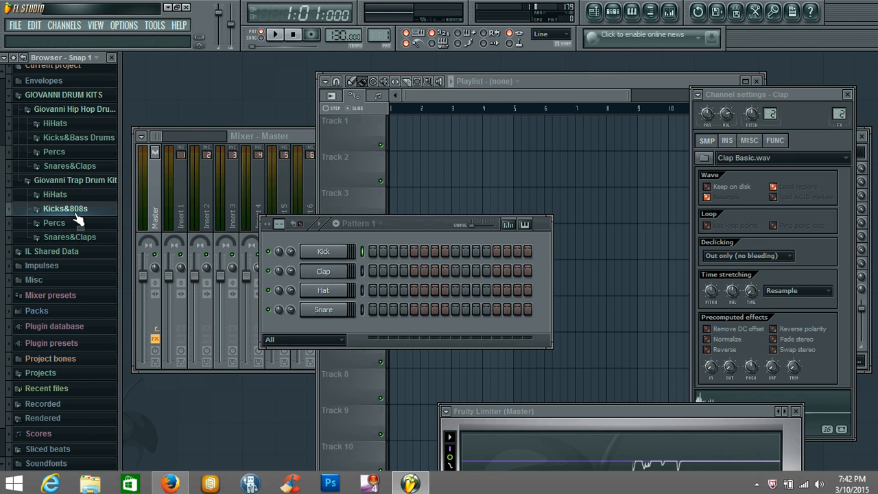
left_click(84, 109)
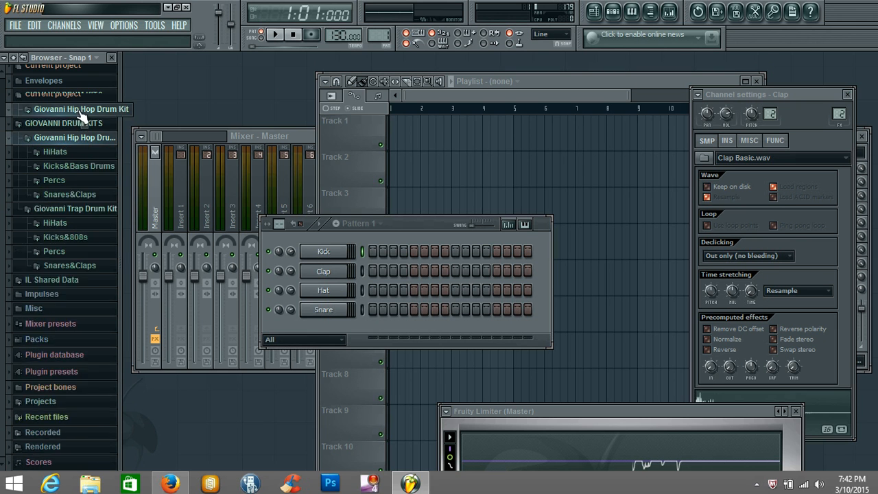
Add an FPC drum machine channel to the project and move its window up into full view
left_click(96, 26)
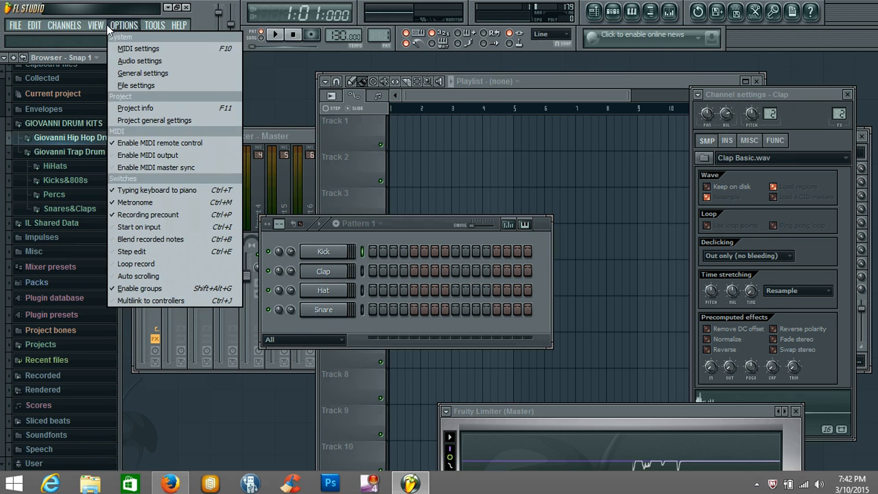
mouse_move(52, 27)
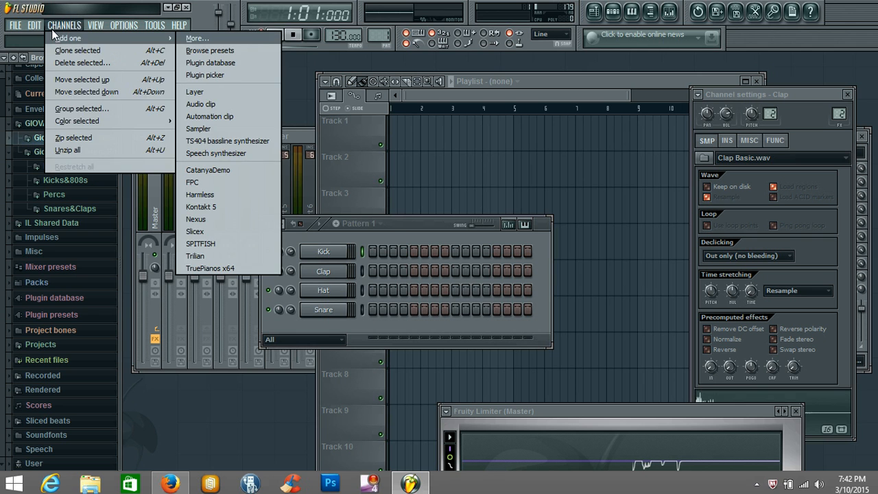
left_click(193, 183)
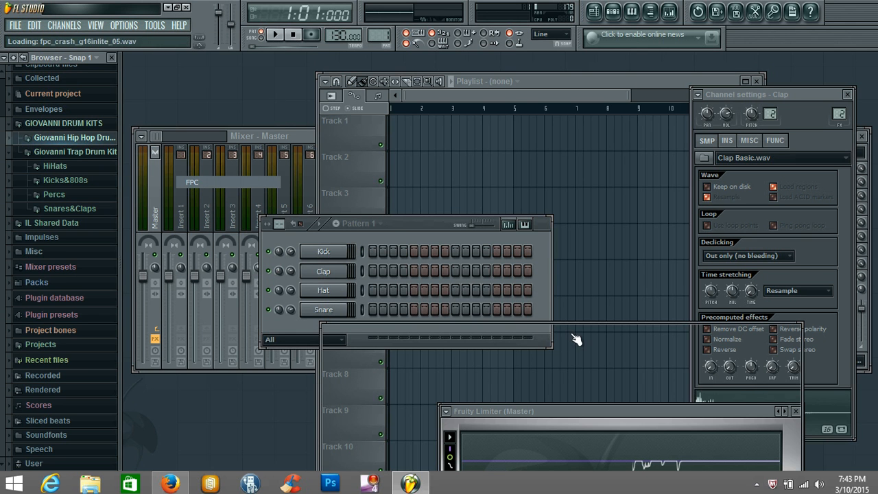
left_click_drag(555, 306, 468, 200)
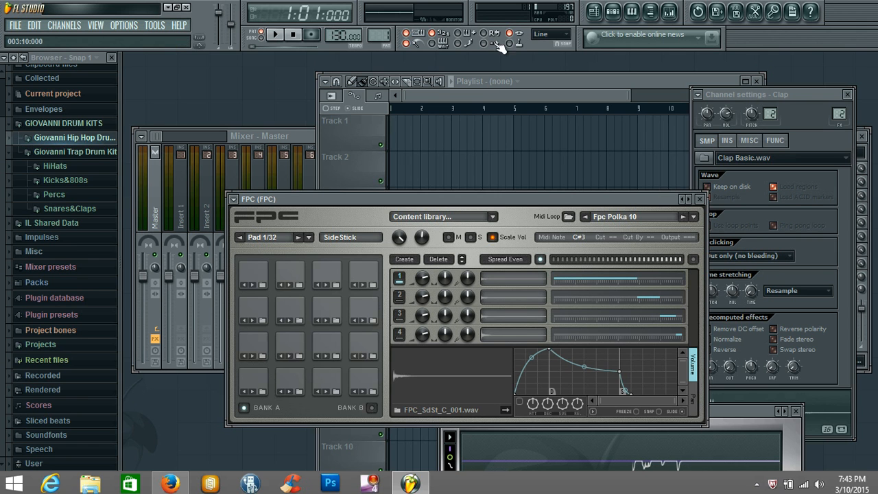
Audition the Crash, Lite Crash and Lite Ride pads in the top row of FPC's default kit
left_click(263, 277)
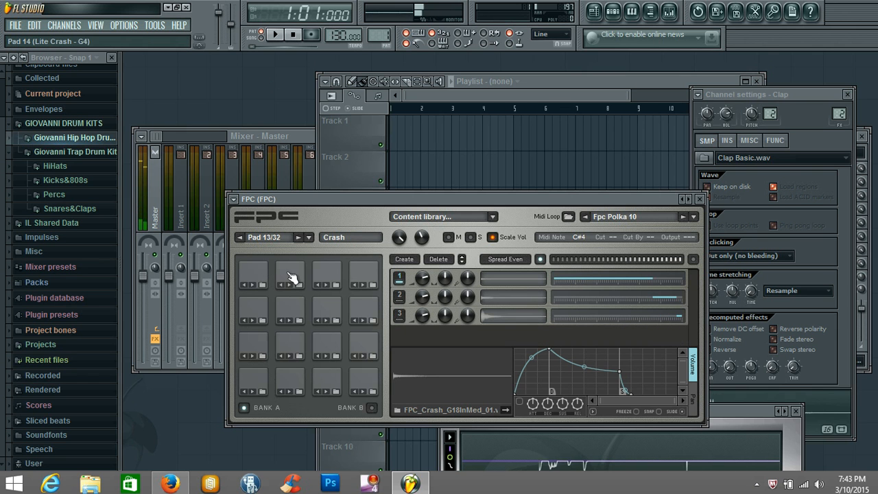
left_click(290, 277)
left_click(345, 281)
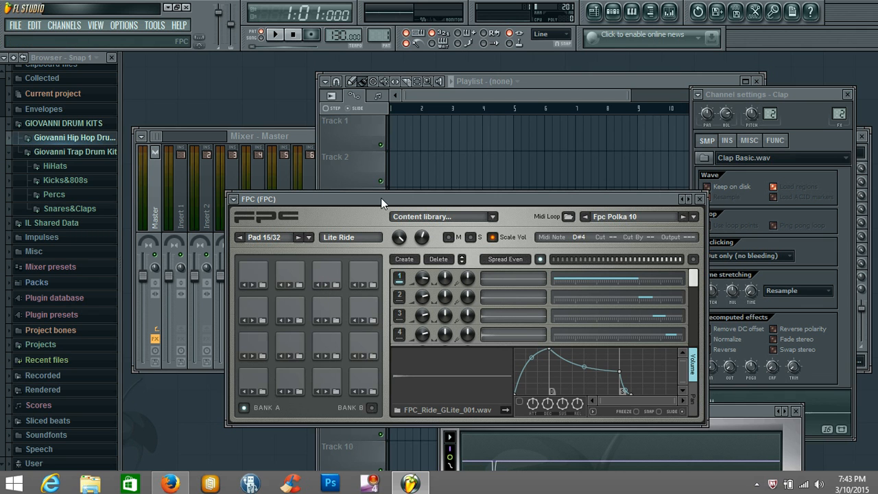
left_click_drag(376, 198, 411, 196)
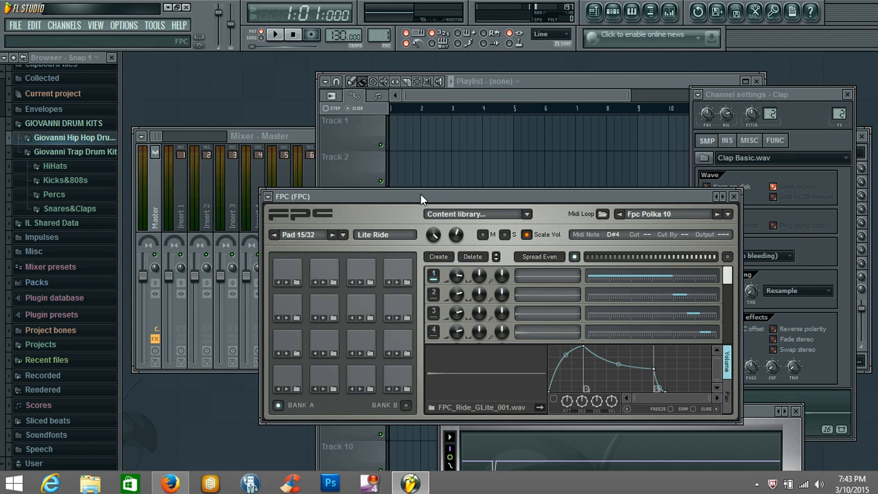
left_click_drag(418, 196, 399, 195)
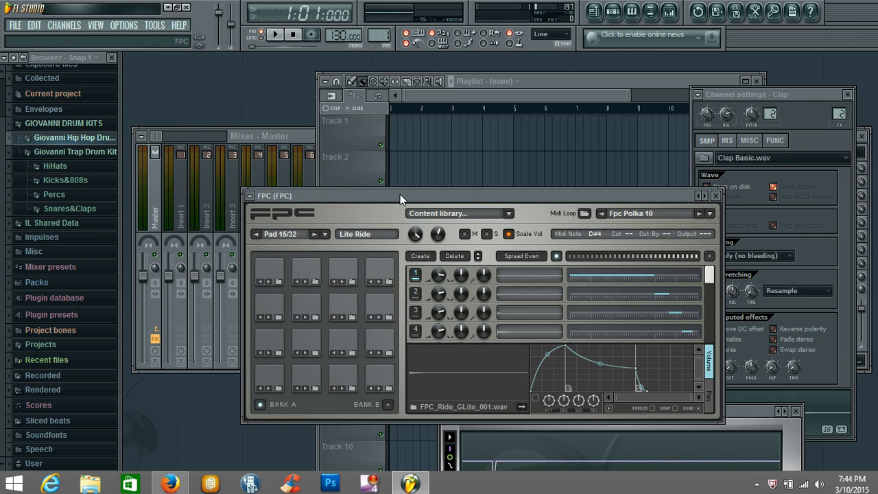
left_click_drag(338, 196, 342, 212)
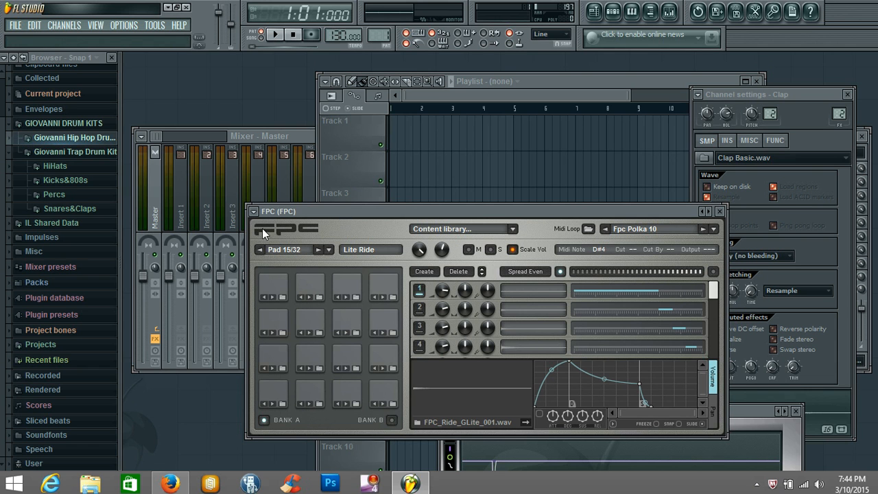
left_click(282, 288)
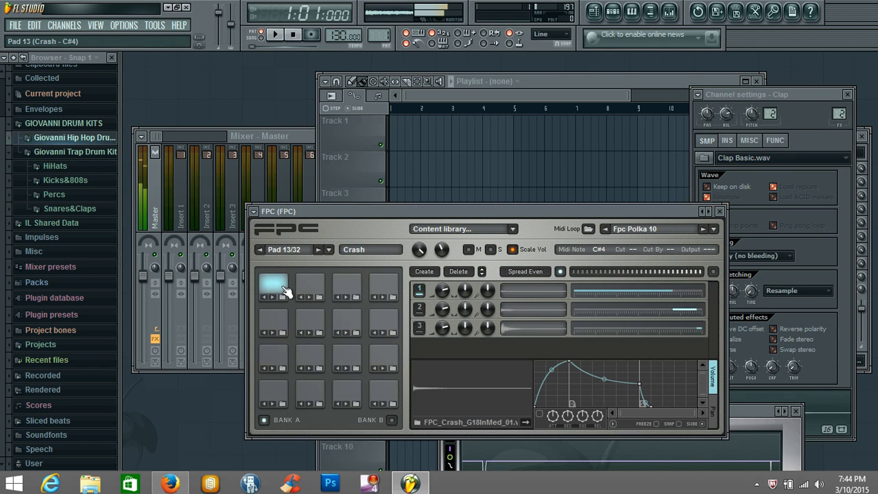
Load the Empty preset in FPC to clear the default sounds from its pads
left_click(253, 211)
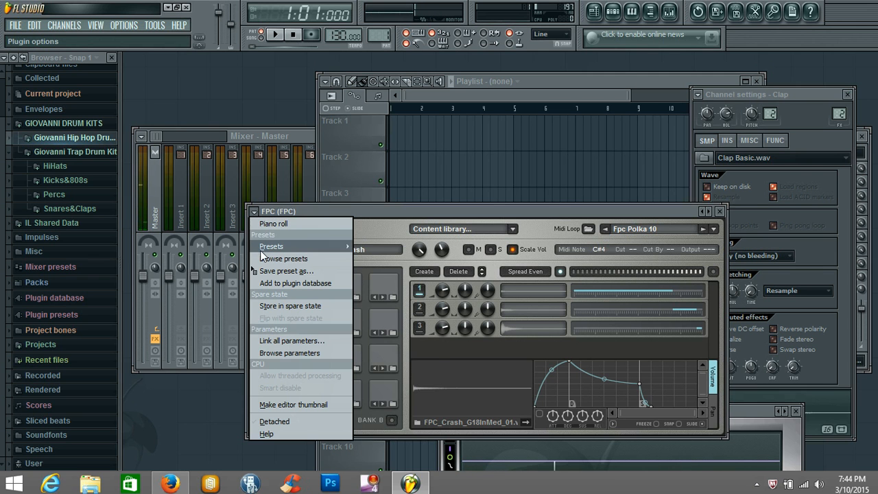
mouse_move(309, 246)
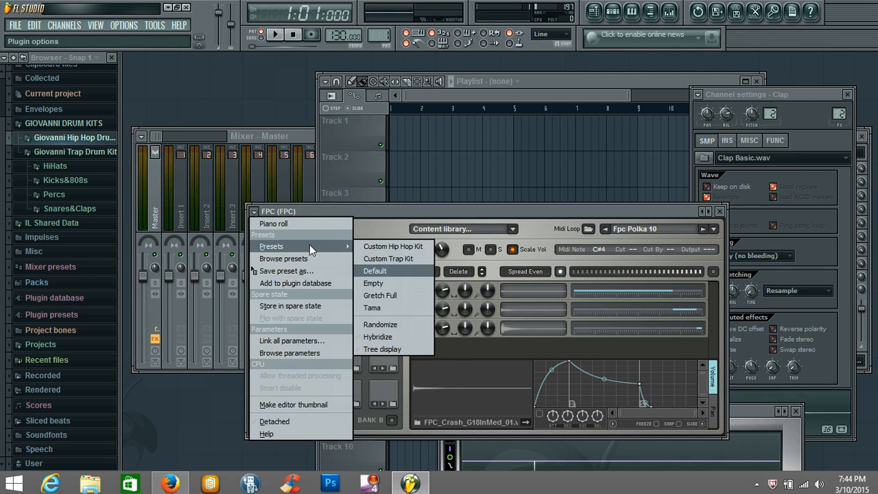
left_click(375, 283)
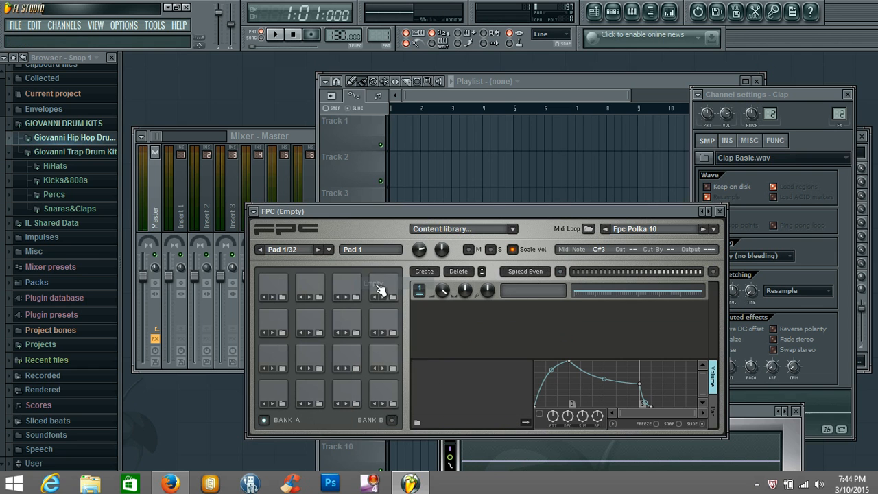
Expand the custom Hip Hop and Trap drum kits in the browser to show their sample subfolders
left_click(65, 123)
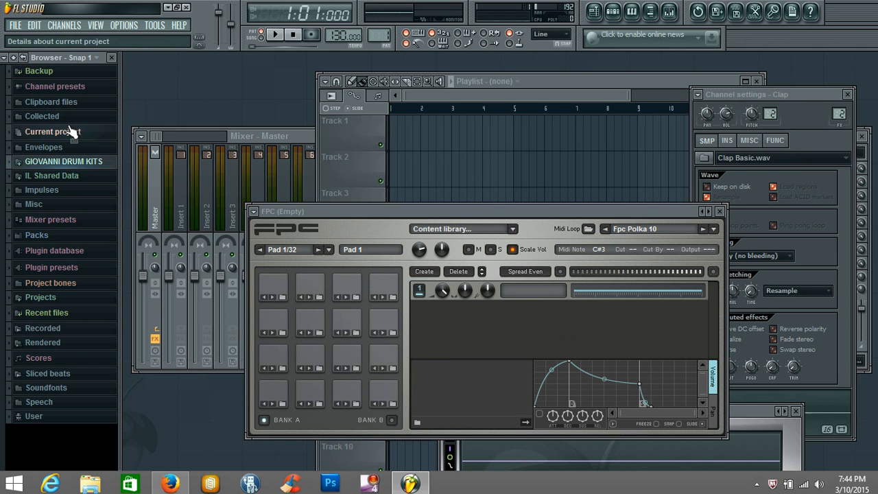
left_click(48, 162)
left_click(76, 190)
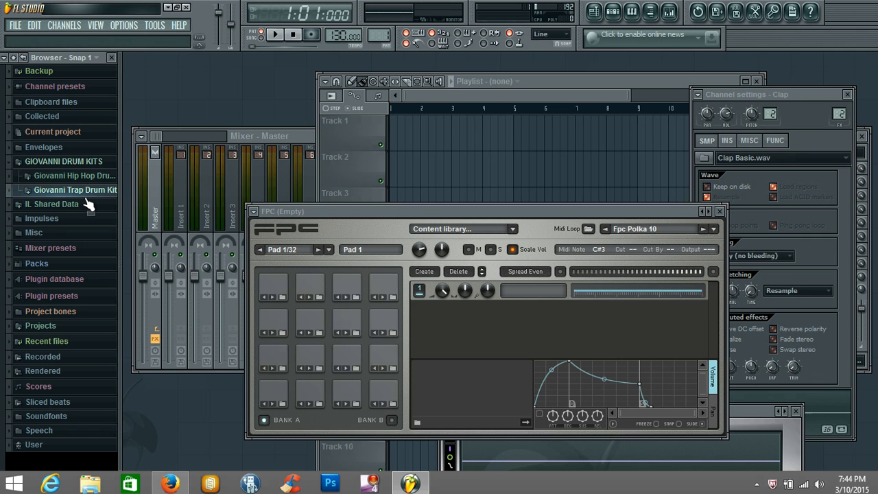
left_click(87, 192)
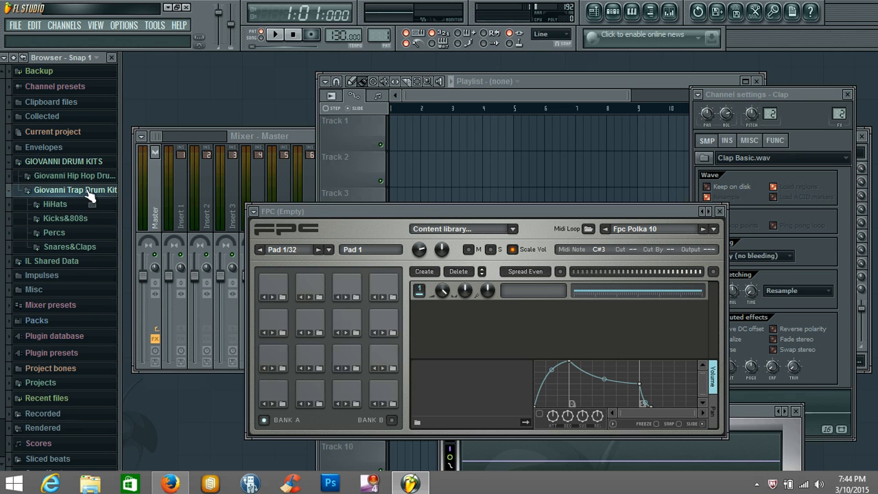
left_click(82, 177)
left_click(84, 191)
left_click(84, 191)
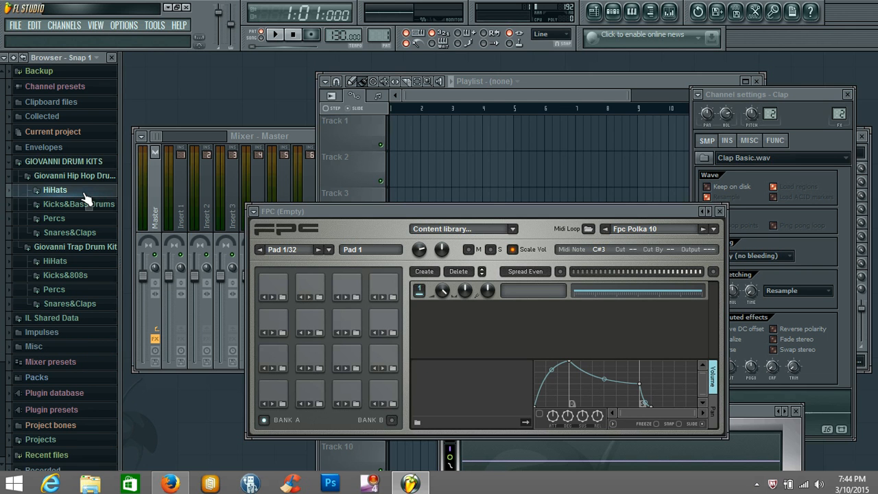
Expand the HiHats folder inside the Trap drum kit and collapse the Trap kit itself
left_click_drag(84, 192, 88, 261)
left_click(89, 261)
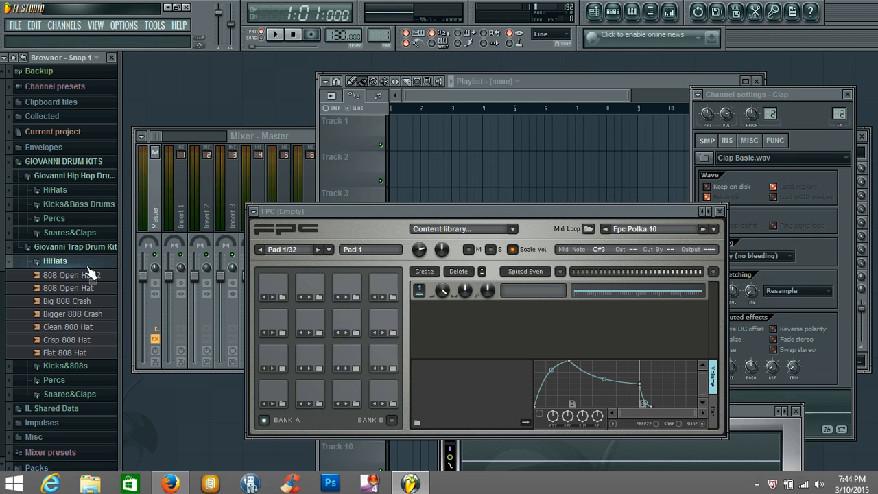
left_click(72, 248)
left_click(73, 248)
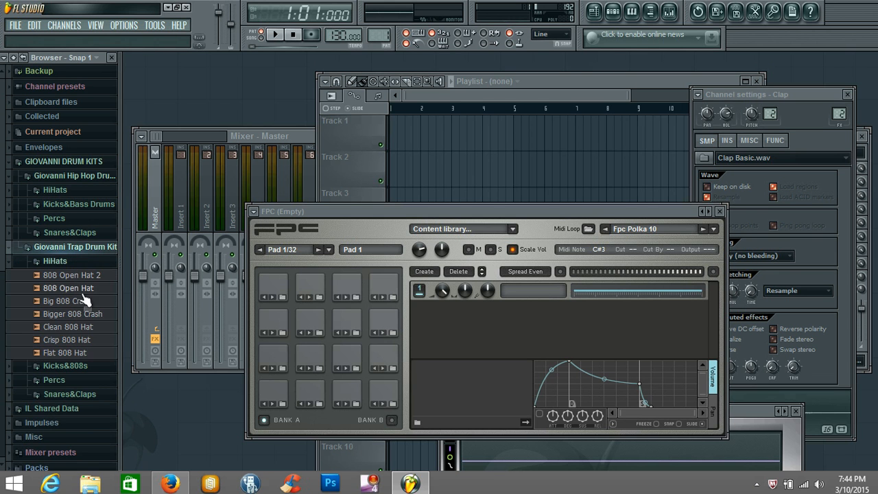
left_click(73, 248)
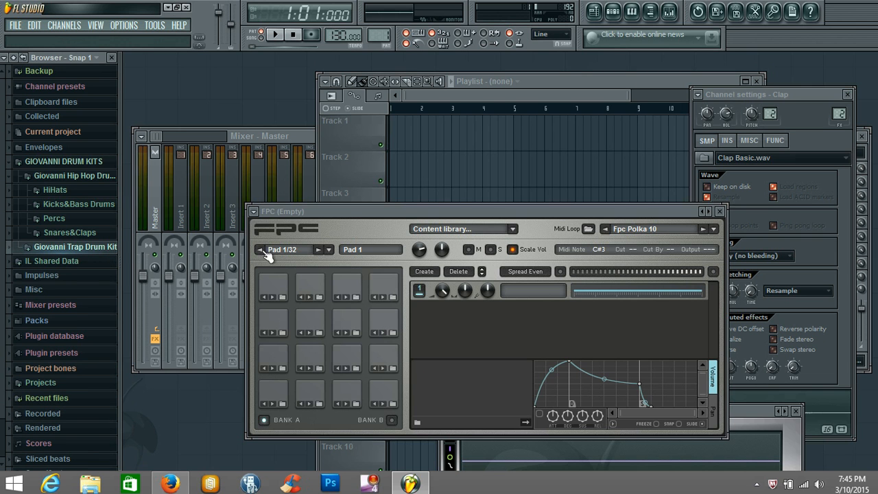
Reload FPC's Empty preset and expand the Trap drum kit's Kicks&808s folder in the browser
left_click(253, 212)
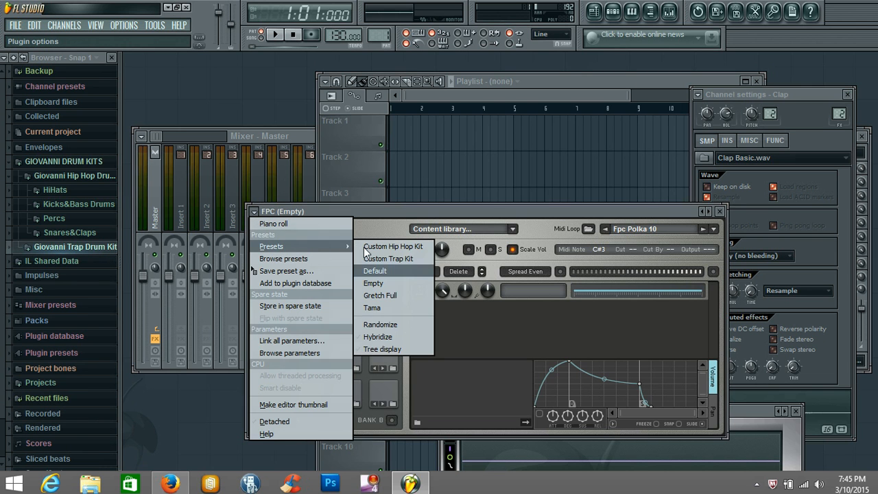
left_click(374, 283)
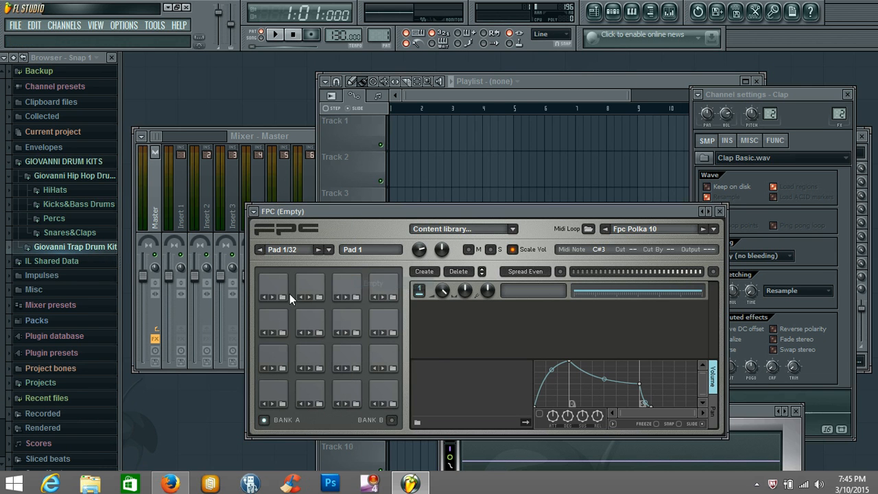
left_click(75, 248)
left_click(79, 365)
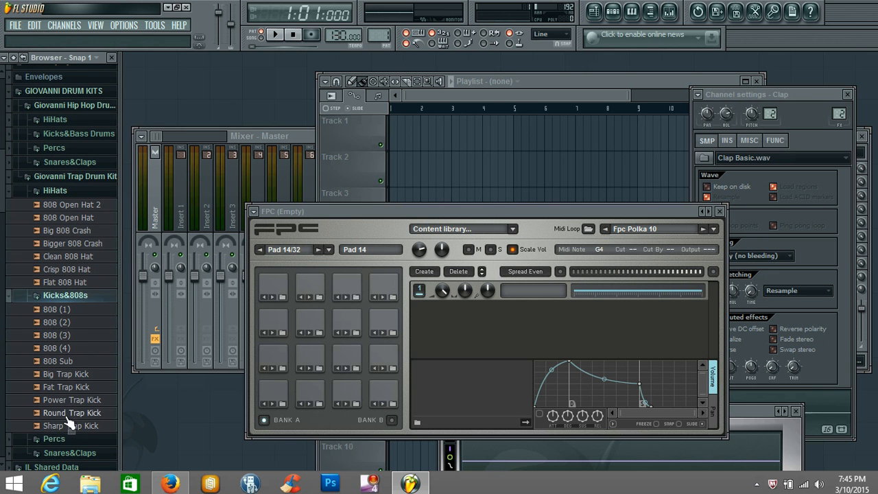
Preview the trap kicks and load Sharp Trap Kick, Round Trap Kick and Power Trap Kick onto separate pads in FPC's top row
left_click(88, 425)
left_click(85, 414)
left_click(82, 402)
left_click_drag(76, 425, 270, 284)
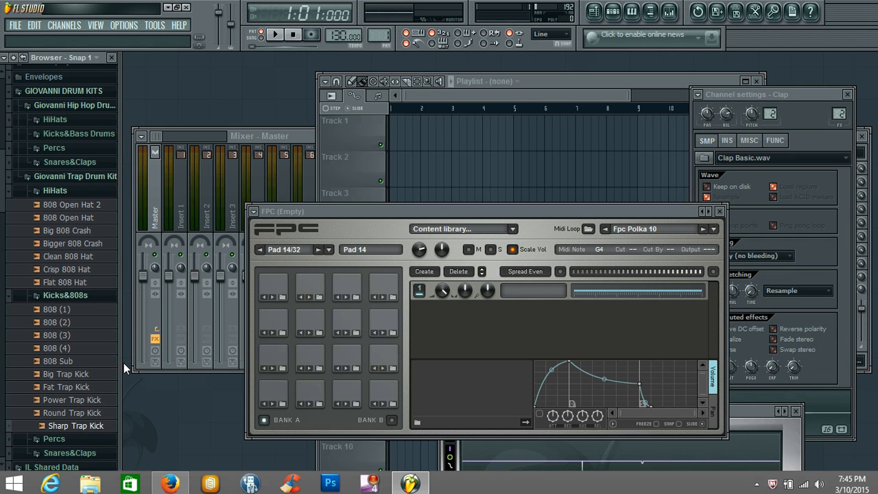
left_click_drag(99, 425, 271, 288)
left_click_drag(77, 412, 309, 286)
left_click_drag(103, 399, 383, 285)
Load Big Trap Kick onto Pad 9 and 808 Sub onto Pad 10 in FPC
left_click(105, 374)
left_click_drag(104, 376, 284, 320)
left_click_drag(82, 362, 310, 321)
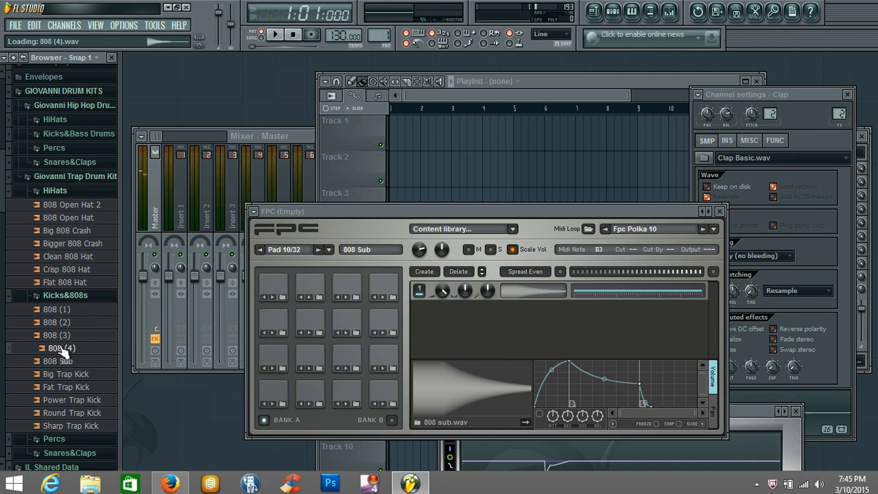
Preview the 808 (1), Flat, Crisp and Clean 808 Hat, both 808 Crash, and 808 Open Hat samples in the Trap kit
left_click(59, 309)
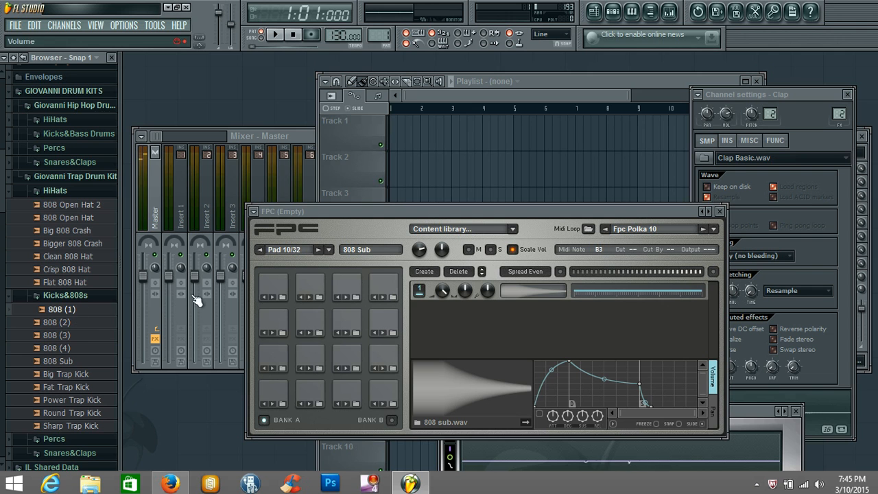
left_click(80, 282)
left_click(77, 268)
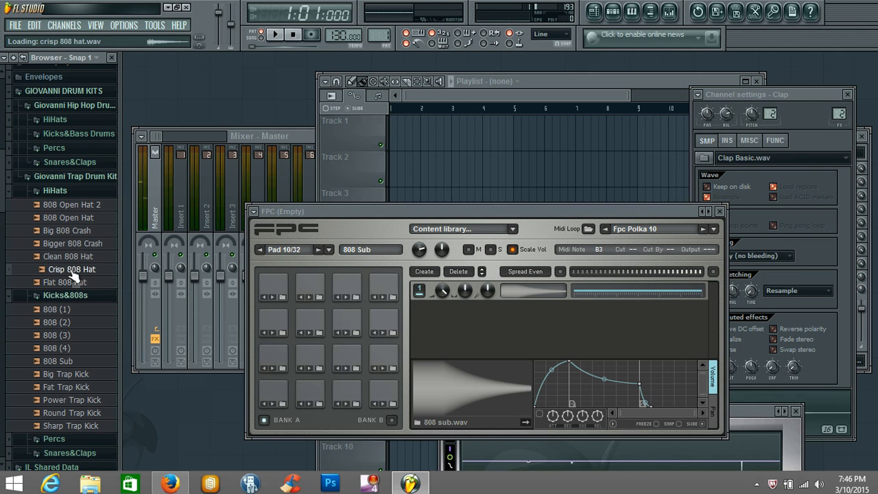
left_click(76, 255)
left_click(77, 243)
left_click(73, 230)
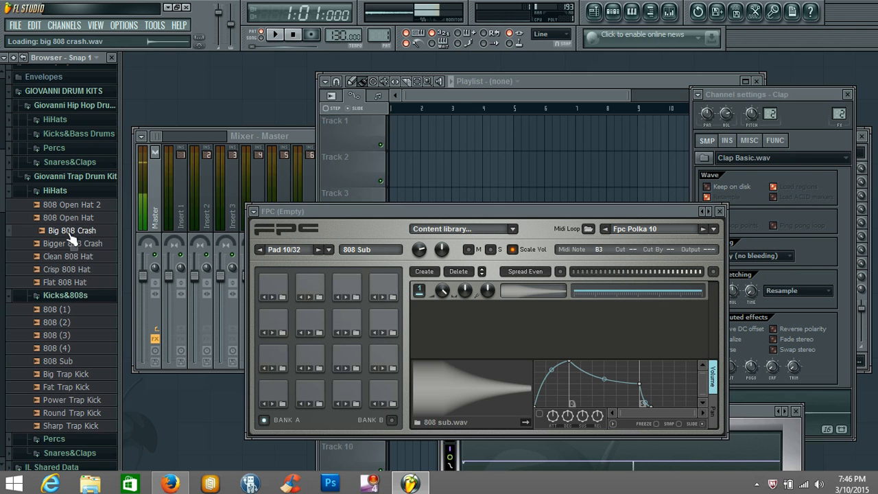
left_click(72, 218)
Preview 808 Open Hat 2, load it onto Pad 11, and load 808 Open Hat onto Pad 12 in FPC
left_click(72, 207)
left_click_drag(72, 207, 342, 322)
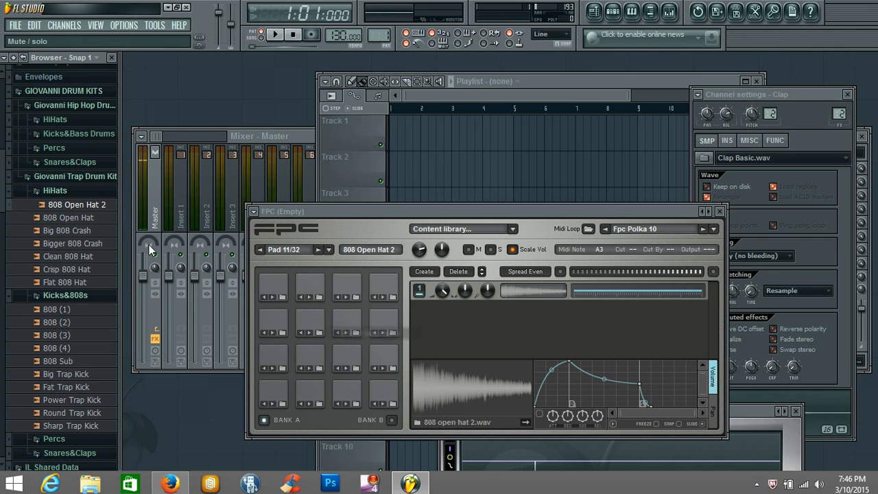
left_click_drag(72, 218, 384, 324)
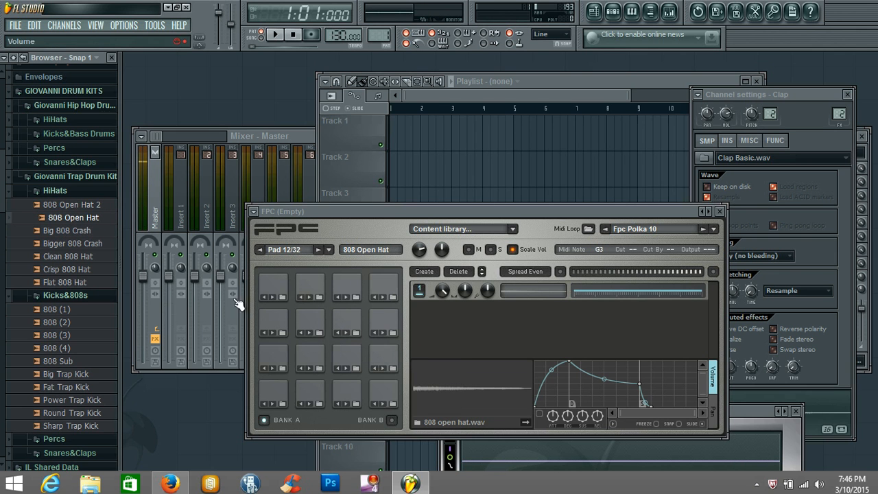
Audition all the pads in FPC's upper two rows to check the loaded trap kicks, 808 sub and open hats
left_click(289, 290)
left_click(322, 288)
left_click(349, 287)
left_click(384, 289)
left_click(386, 315)
left_click(348, 317)
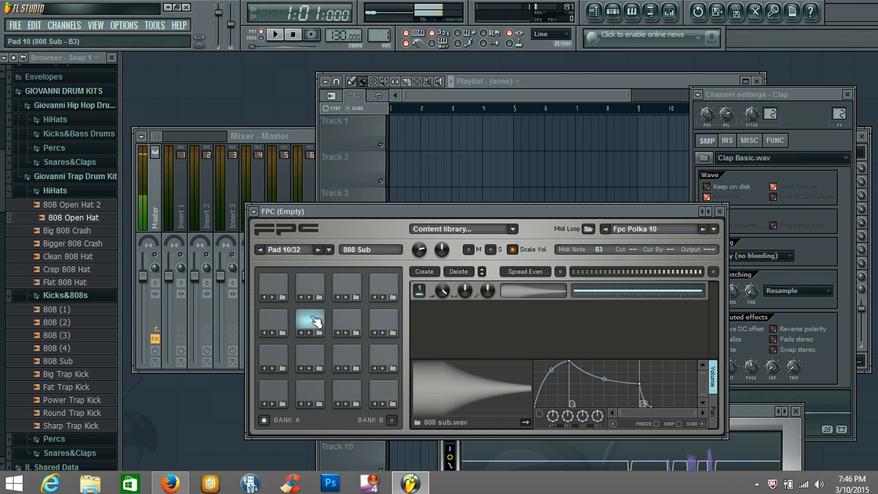
left_click(310, 317)
left_click(273, 316)
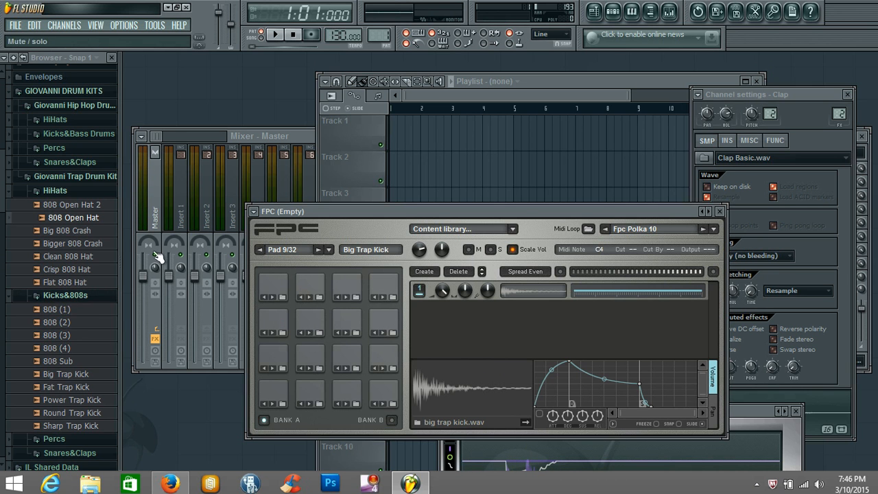
Layer Fat Trap Kick from the Trap kit's Kicks&808s folder on top of Sharp Trap Kick on Pad 13 in FPC
left_click(77, 301)
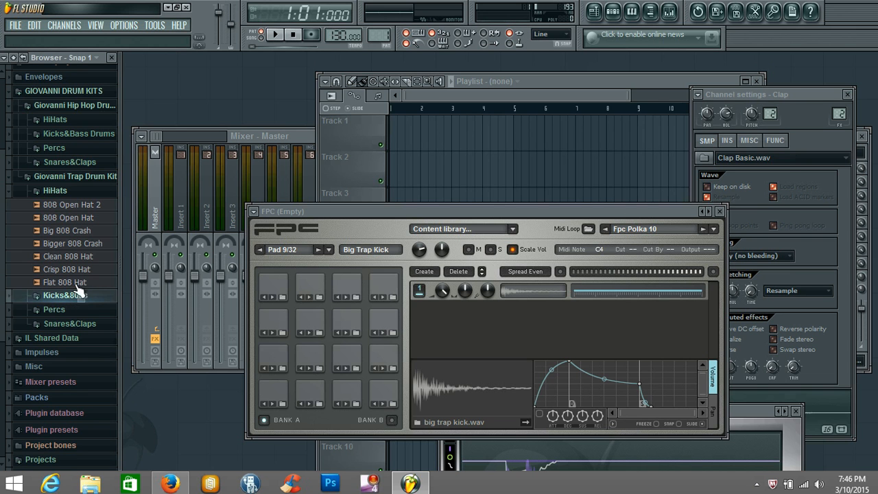
left_click(57, 191)
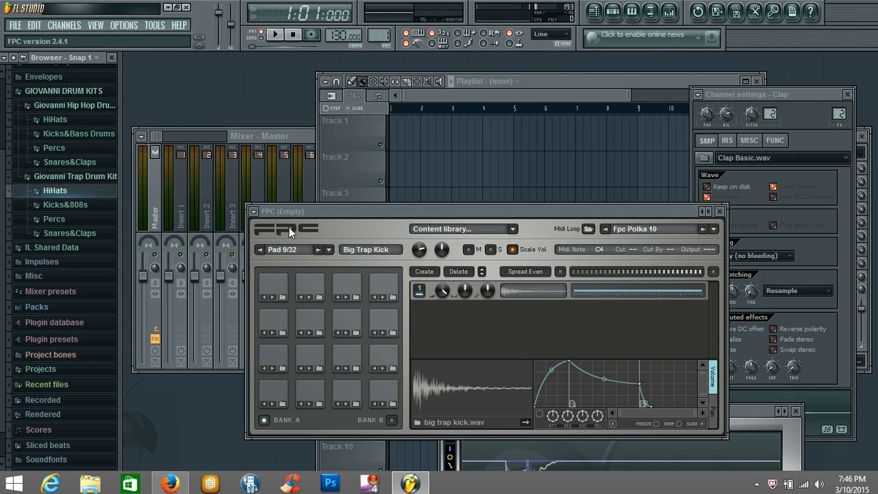
left_click_drag(348, 212, 337, 204)
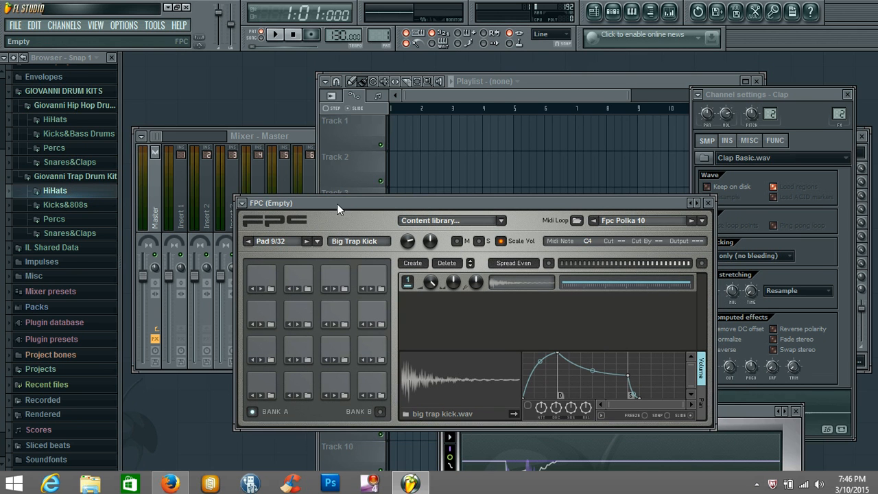
left_click(83, 206)
left_click_drag(69, 335, 259, 283)
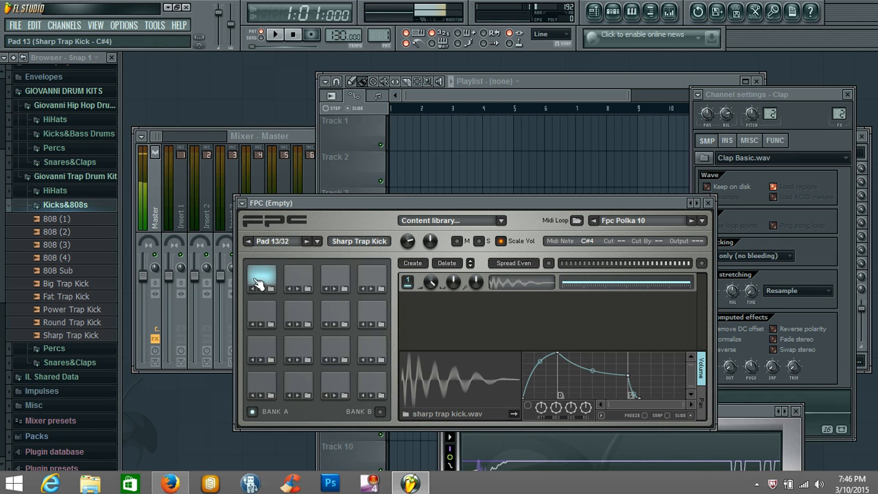
left_click_drag(69, 296, 259, 279)
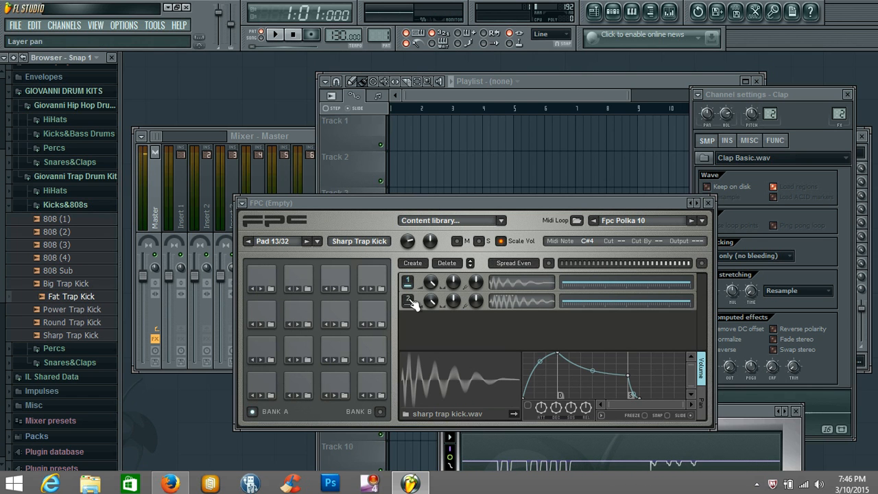
Audition the layered kicks on Pad 13 and the neighbouring Power Trap Kick on Pad 15 in FPC
left_click(266, 280)
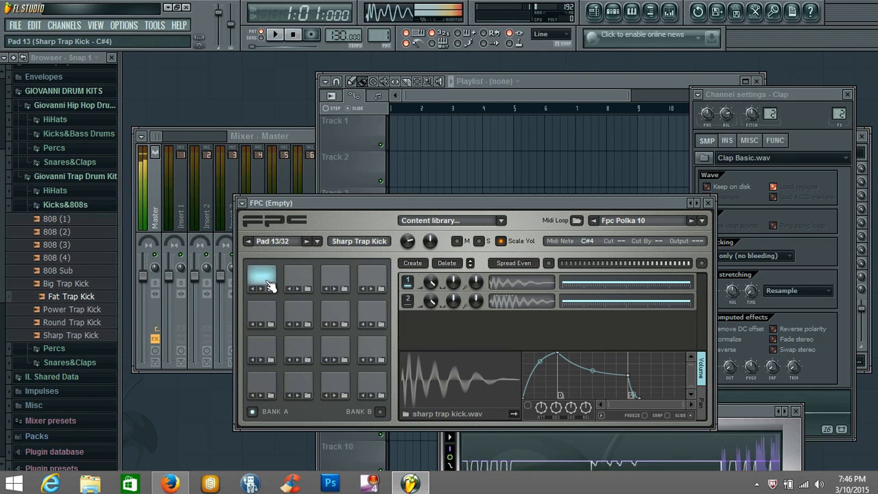
left_click(266, 284)
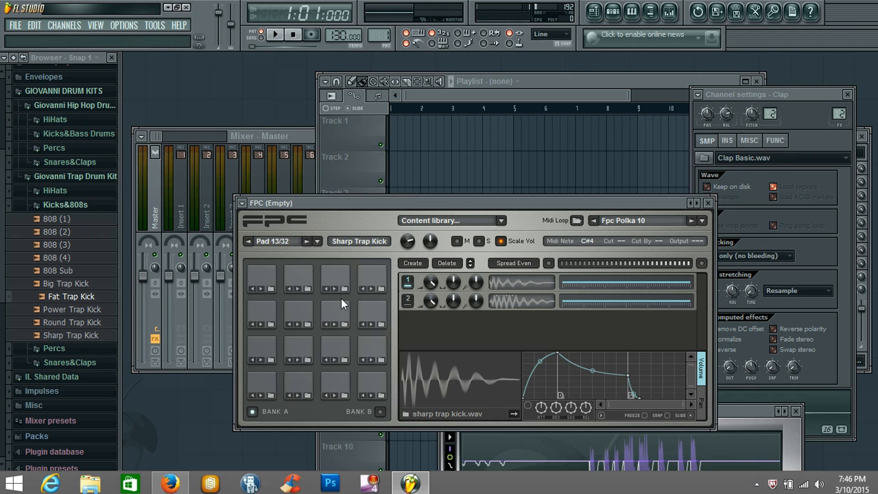
left_click_drag(340, 200, 334, 221)
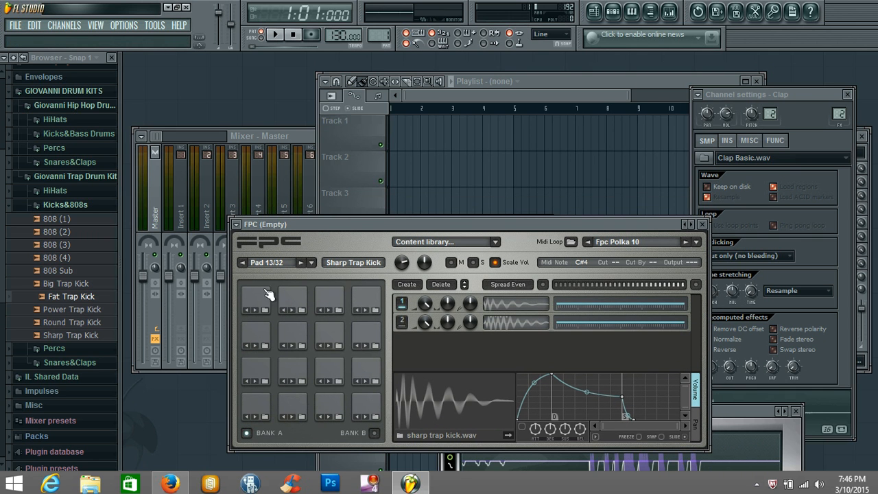
left_click(329, 300)
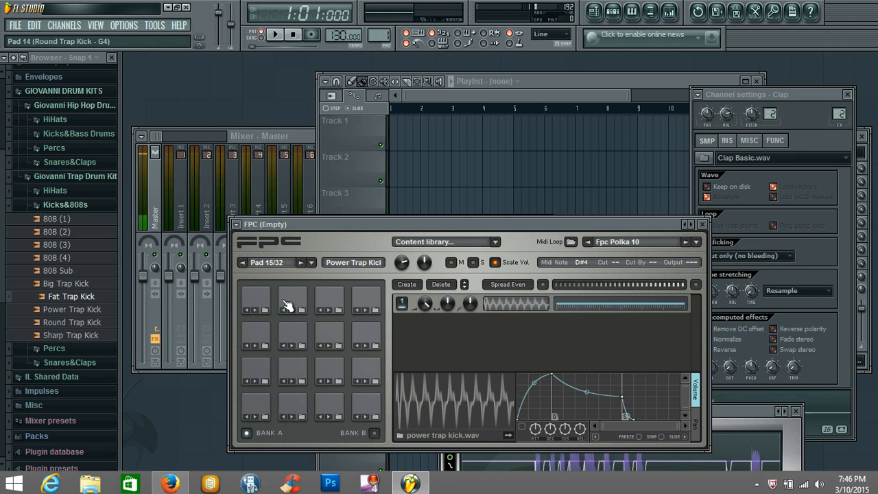
Compare FPC's Bank B pads with Bank A, return to Bank A, and collapse the Kicks&808s folder
left_click(376, 433)
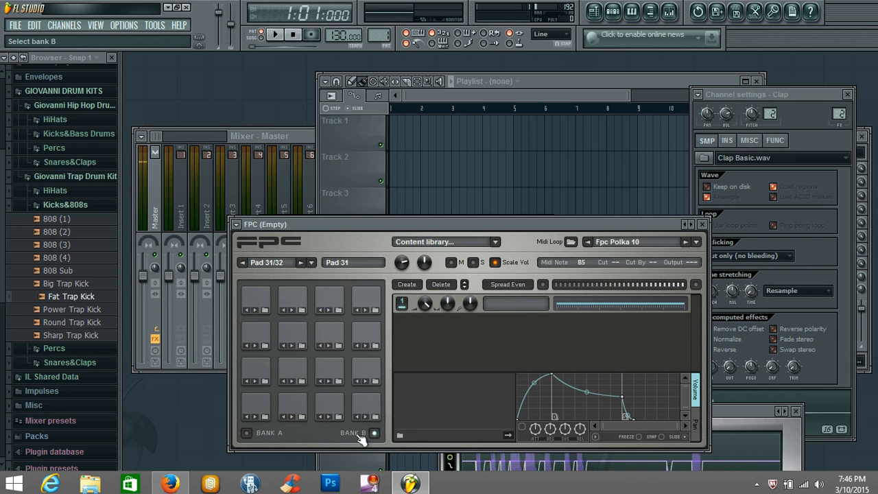
left_click(247, 433)
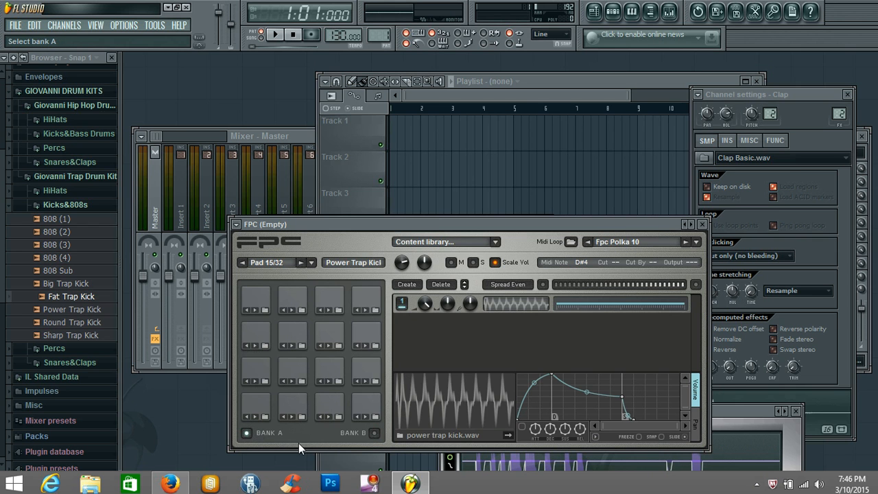
left_click(374, 434)
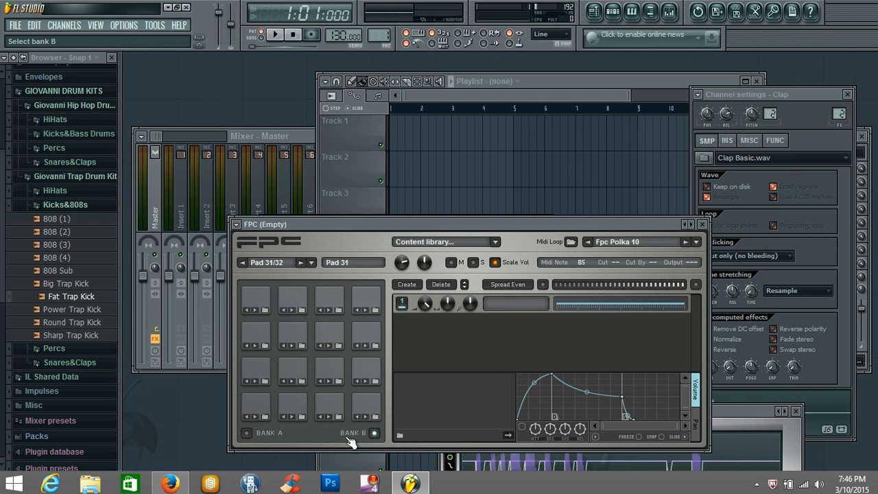
left_click(248, 433)
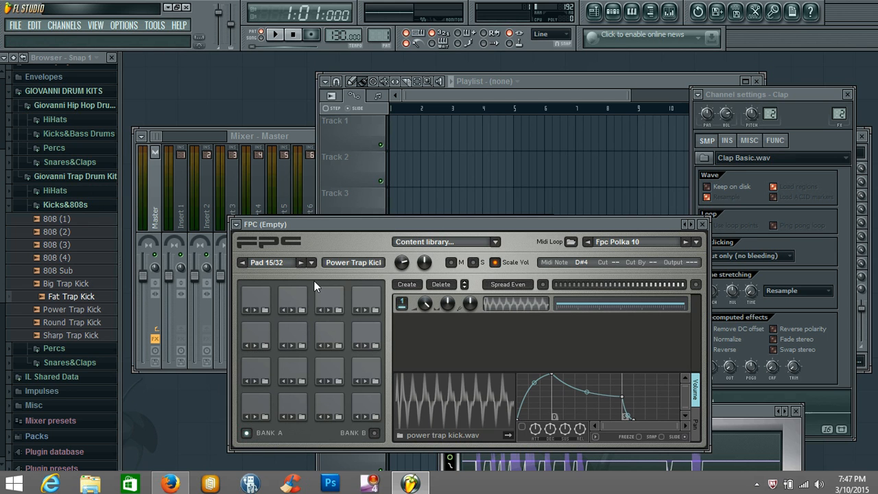
left_click(64, 205)
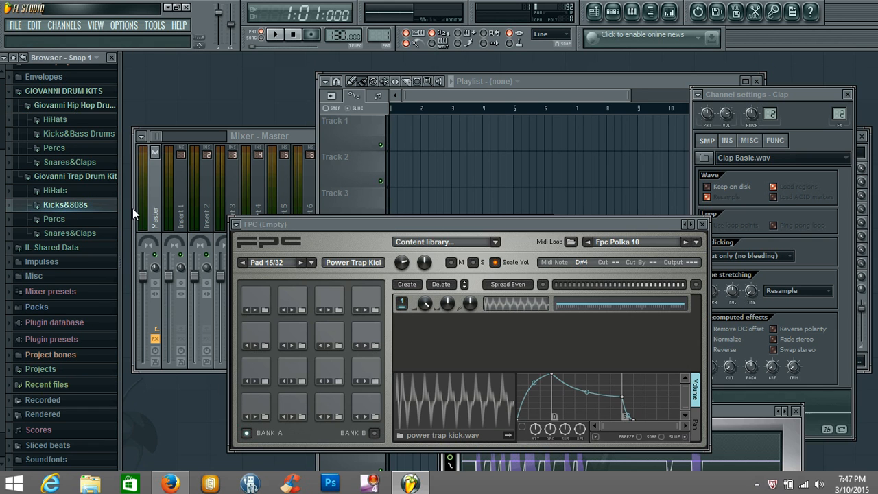
left_click(236, 224)
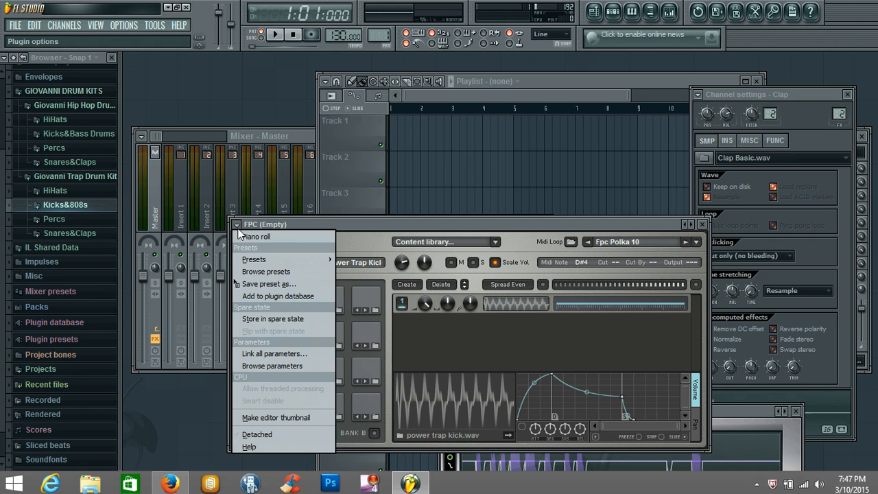
left_click(269, 283)
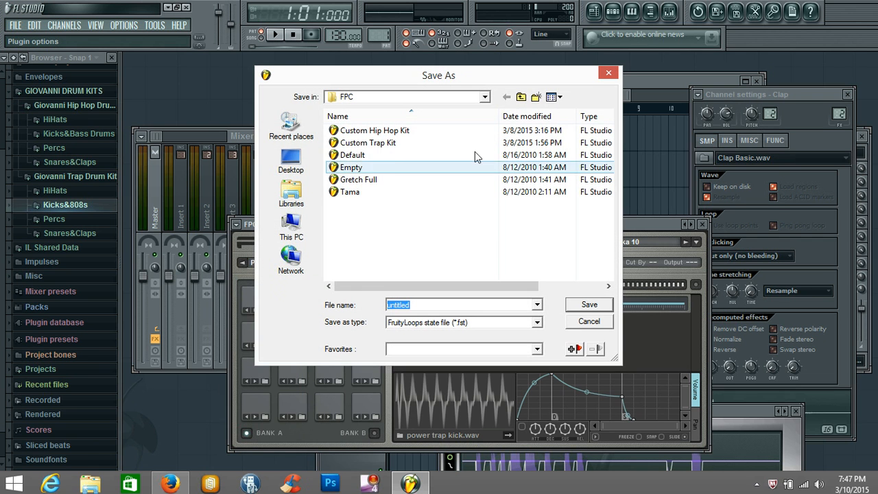
type("gfgfgf")
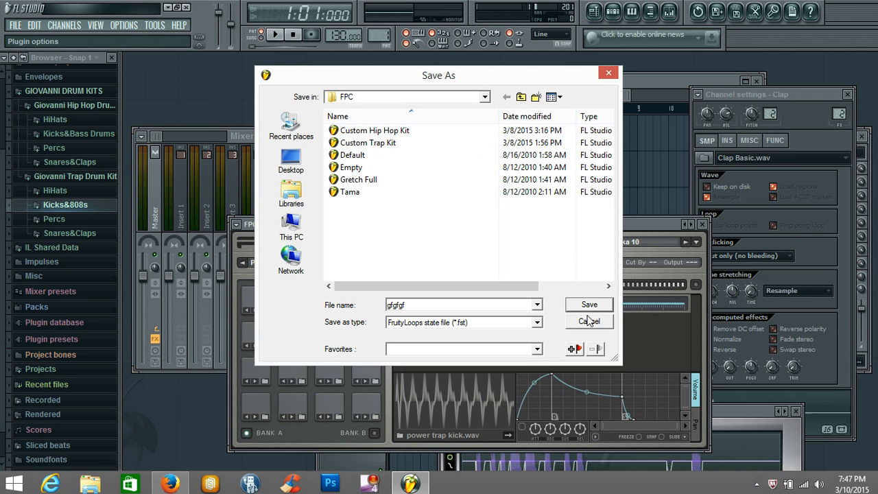
left_click(589, 322)
Load the Custom Trap Kit preset in FPC
left_click(235, 226)
mouse_move(269, 263)
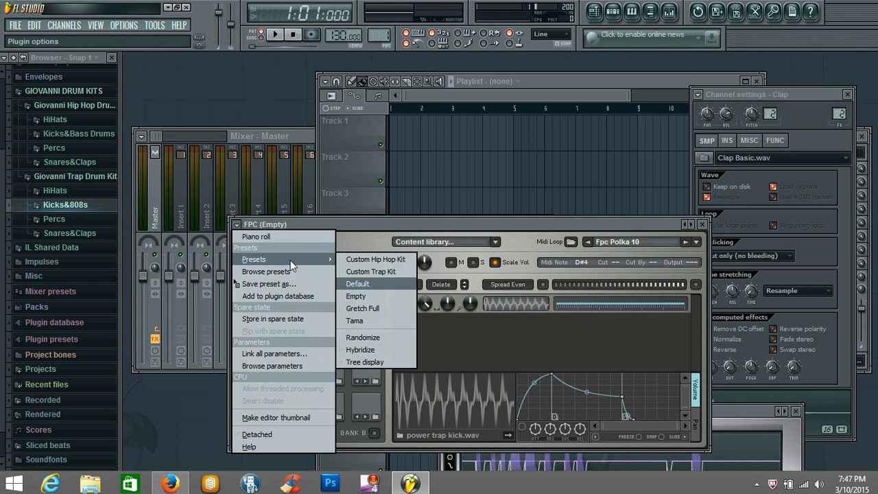
left_click(372, 272)
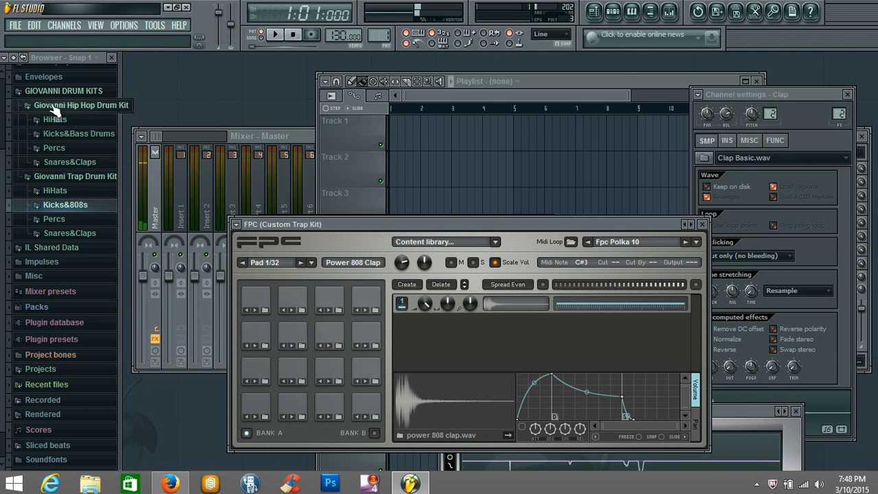
Preview the Big, Fat, Hard, Muscle, Soild and West Kick samples in the Hip Hop kit's Kicks&Bass Drums folder
left_click(86, 176)
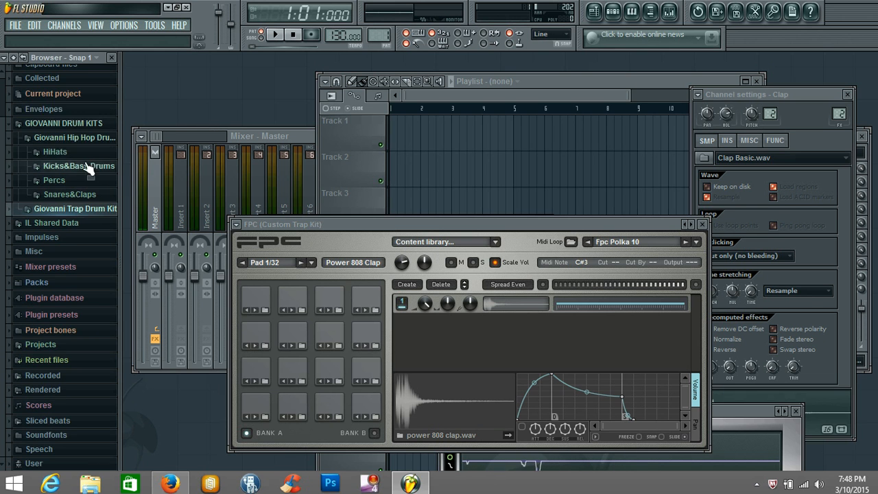
left_click(79, 140)
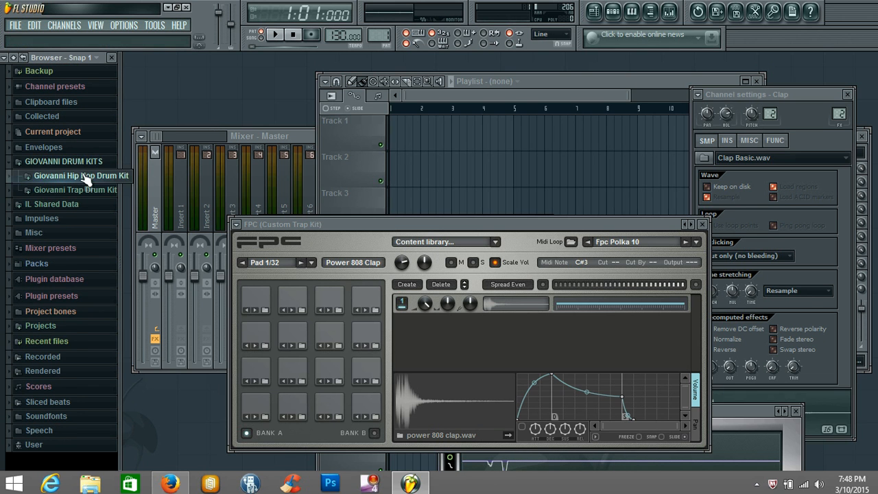
left_click(83, 176)
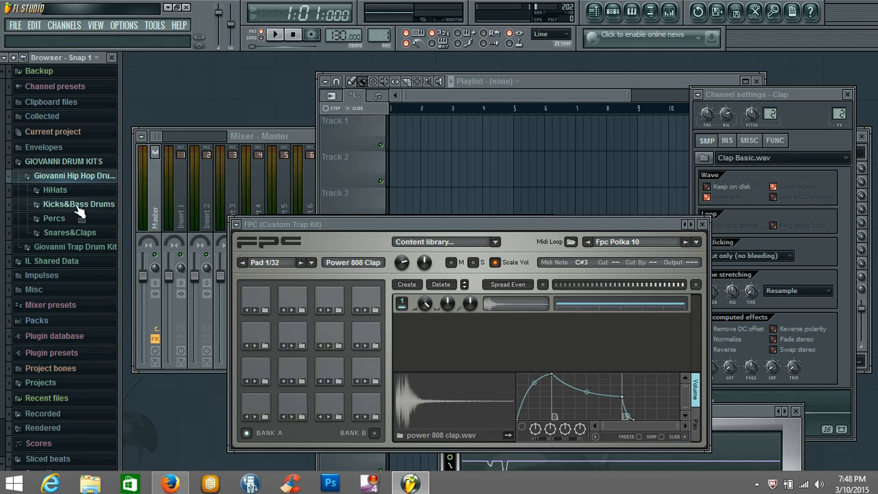
left_click(78, 204)
left_click(81, 218)
left_click(82, 232)
left_click(81, 245)
left_click(84, 257)
left_click(87, 270)
left_click(93, 283)
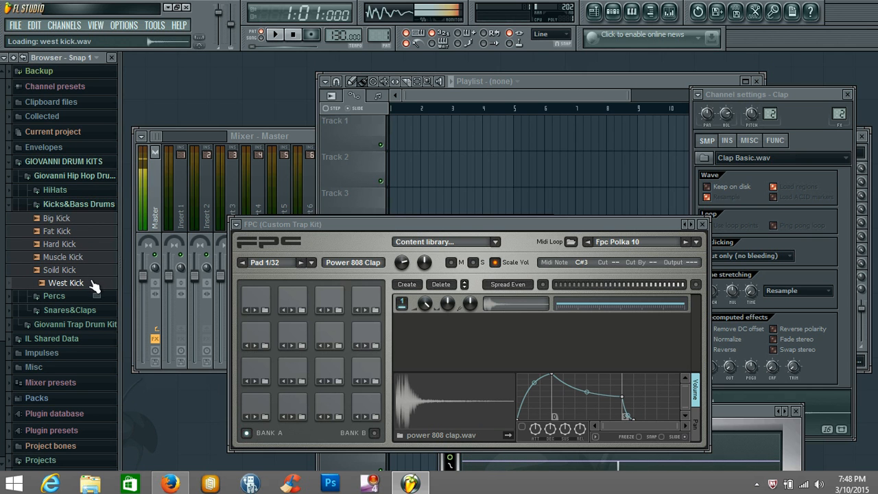
left_click(83, 270)
left_click(79, 257)
left_click(74, 244)
left_click(71, 231)
left_click(68, 219)
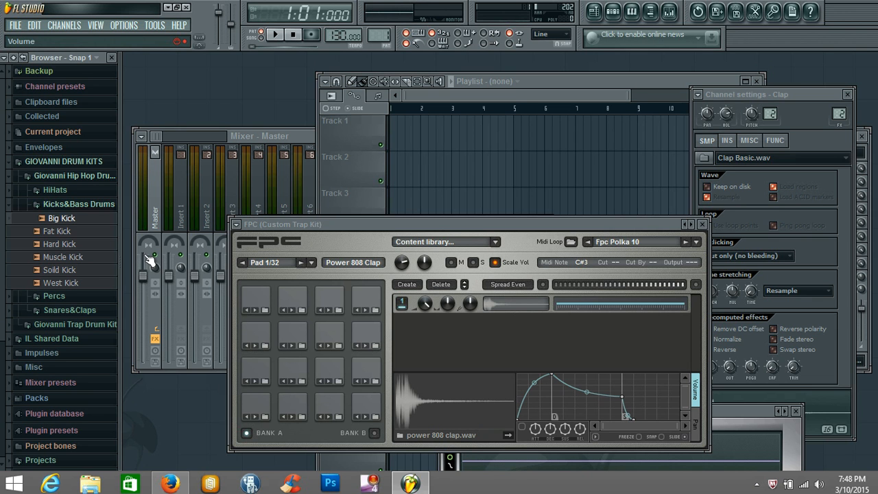
Preview 808 (1) through 808 (4), 808 Sub, and the Big, Fat and Power Trap Kick samples in the Trap kit's Kicks&808s folder
left_click(83, 204)
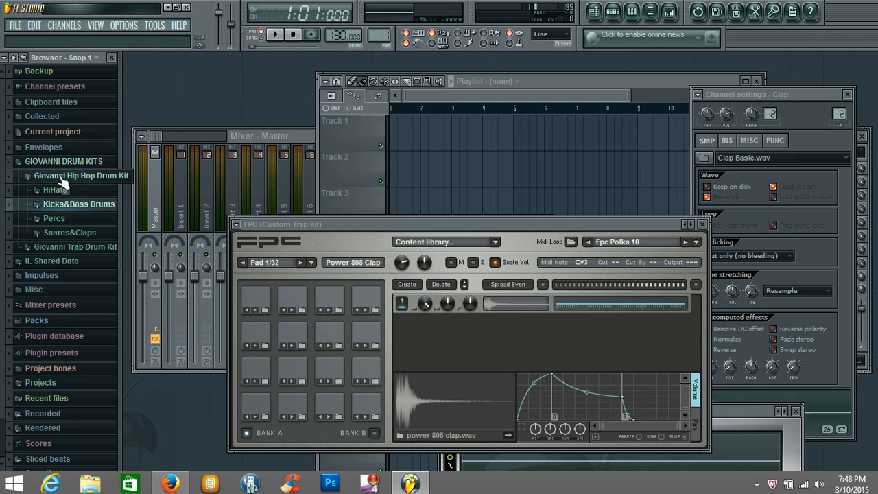
left_click(75, 176)
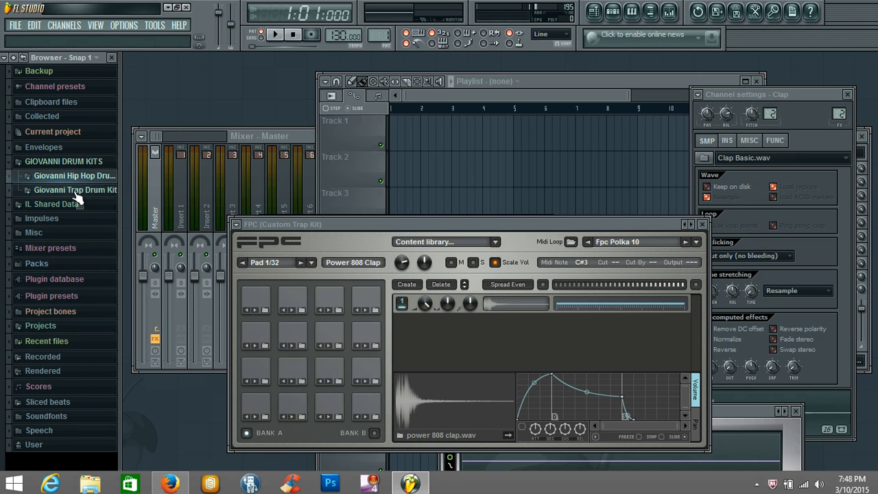
left_click(75, 190)
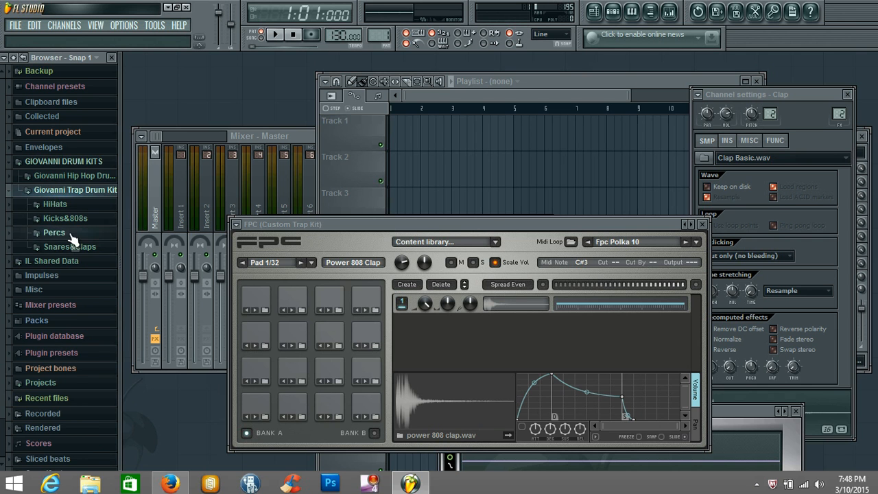
left_click(68, 218)
left_click(69, 232)
left_click(69, 245)
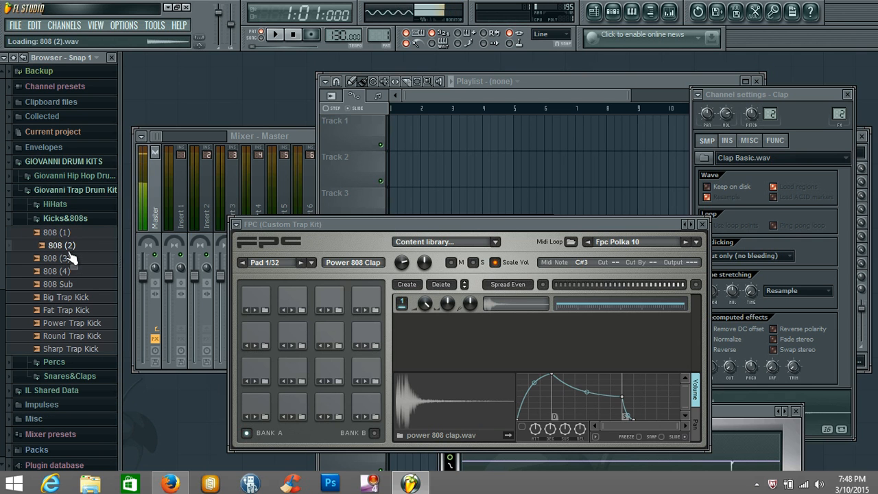
left_click(73, 258)
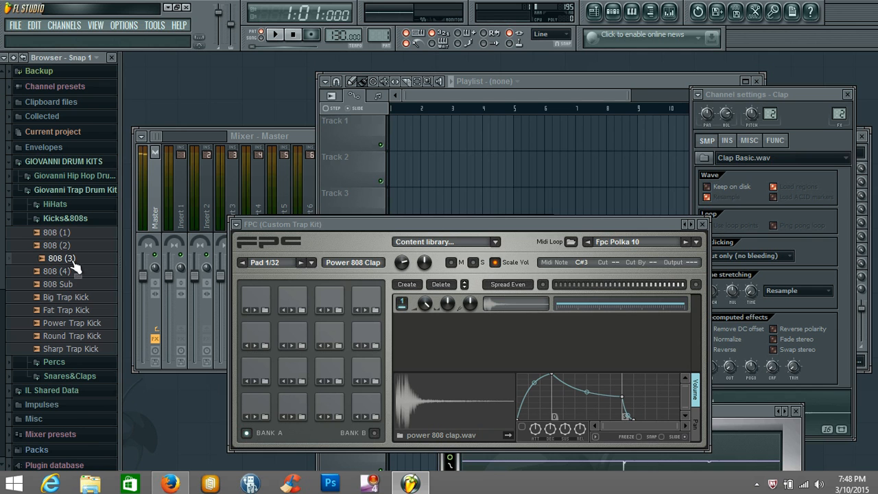
left_click(60, 272)
left_click(60, 284)
left_click(65, 298)
left_click(72, 310)
left_click(74, 324)
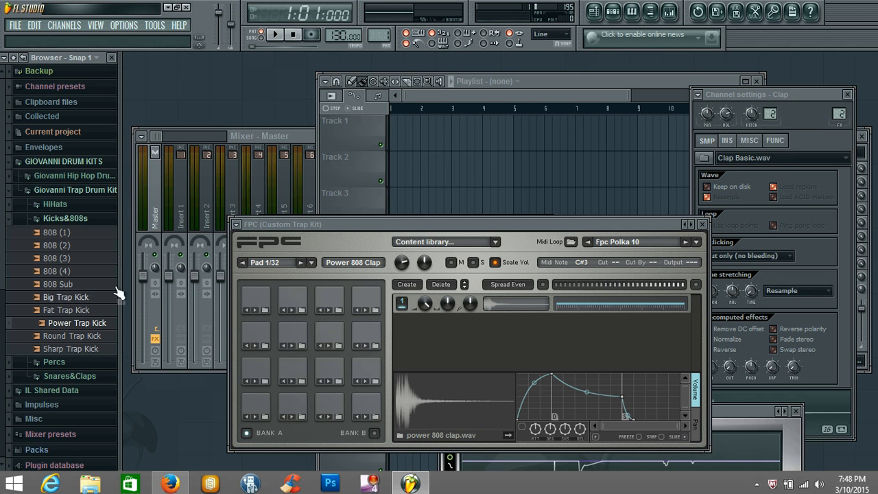
left_click(365, 225)
left_click_drag(365, 225, 362, 185)
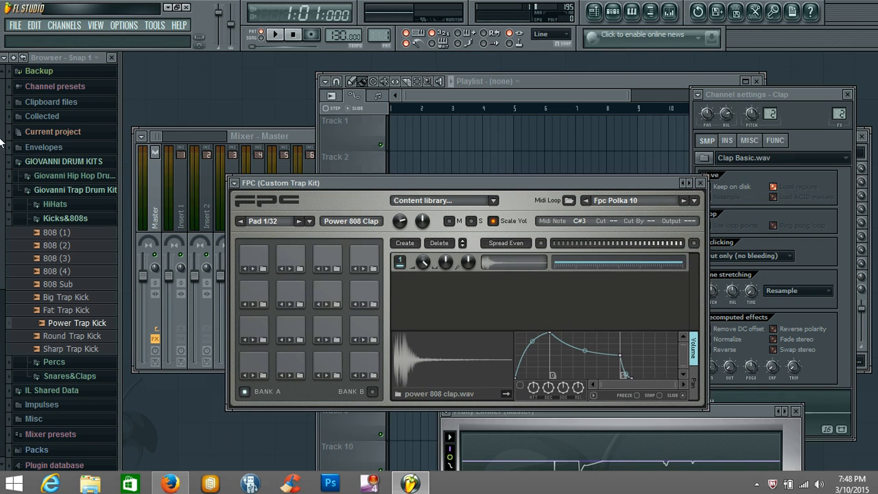
left_click(58, 219)
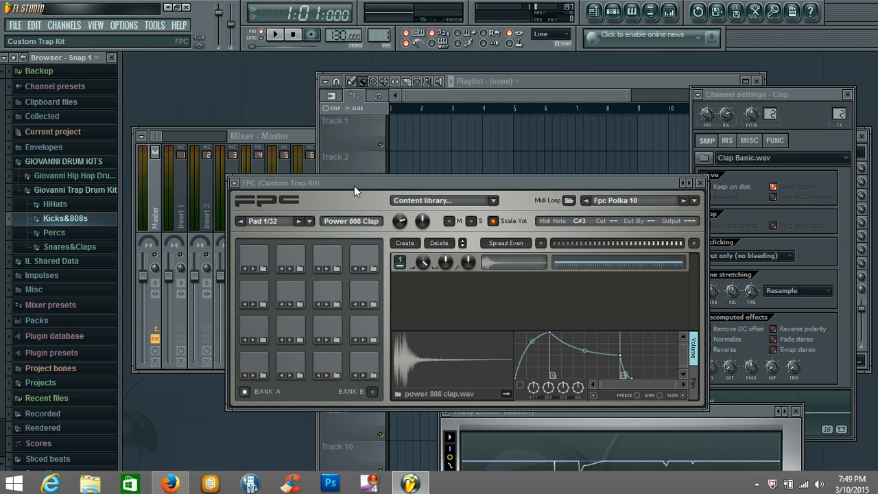
left_click_drag(354, 186, 349, 225)
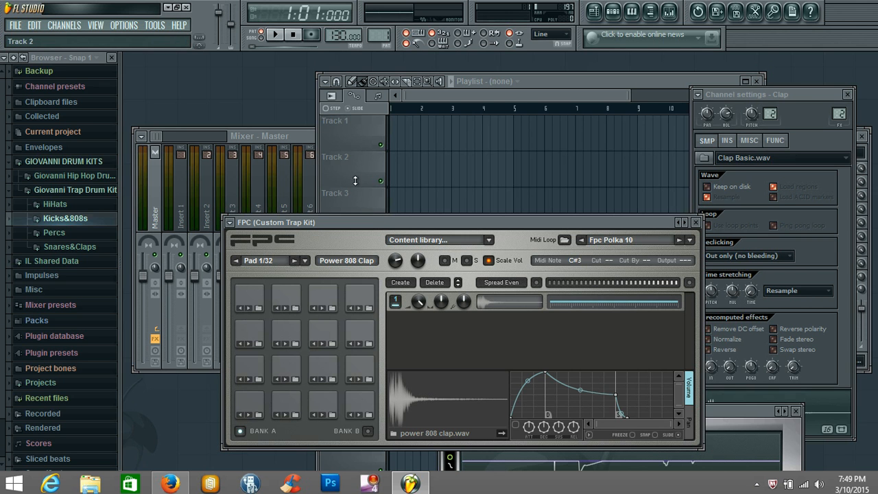
left_click_drag(370, 221, 372, 179)
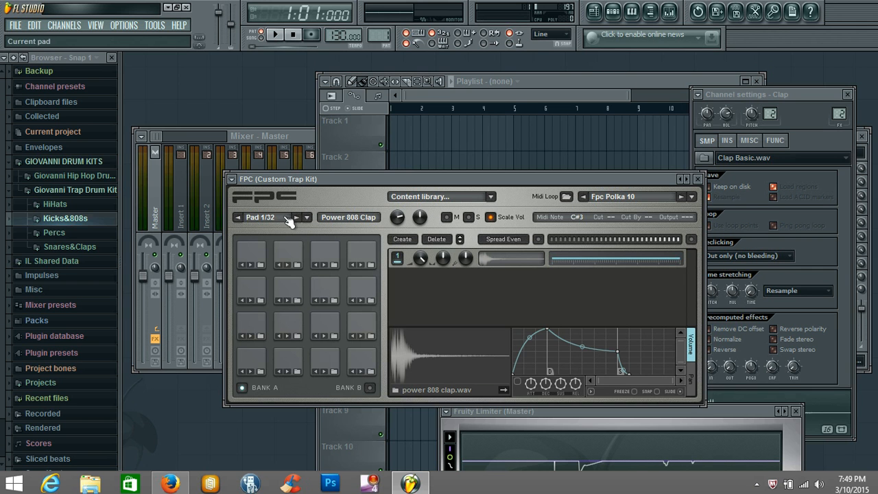
Audition pads in the upper two rows of the Custom Trap Kit preset, including Dry Tom Snare on Pad 12
left_click(283, 255)
left_click(322, 253)
left_click(357, 259)
left_click(361, 286)
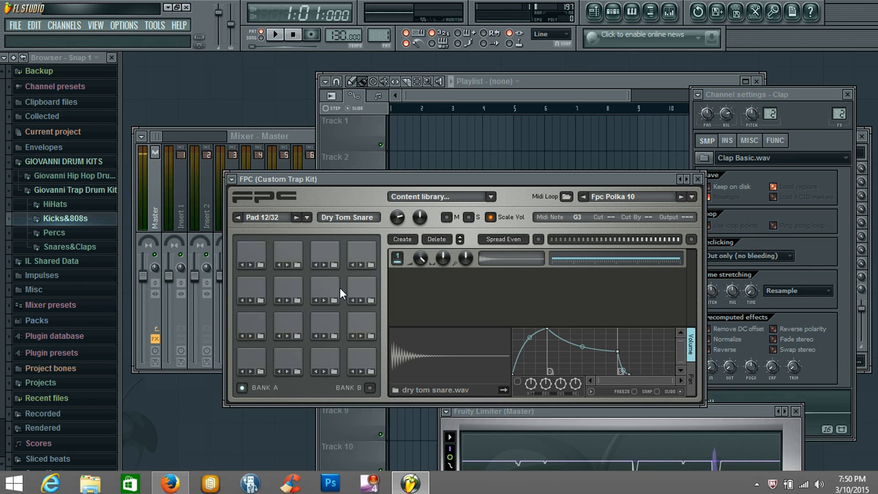
Audition the Custom Trap Kit's upper pads, including Sharp Trap Kick on Pad 10
left_click(317, 297)
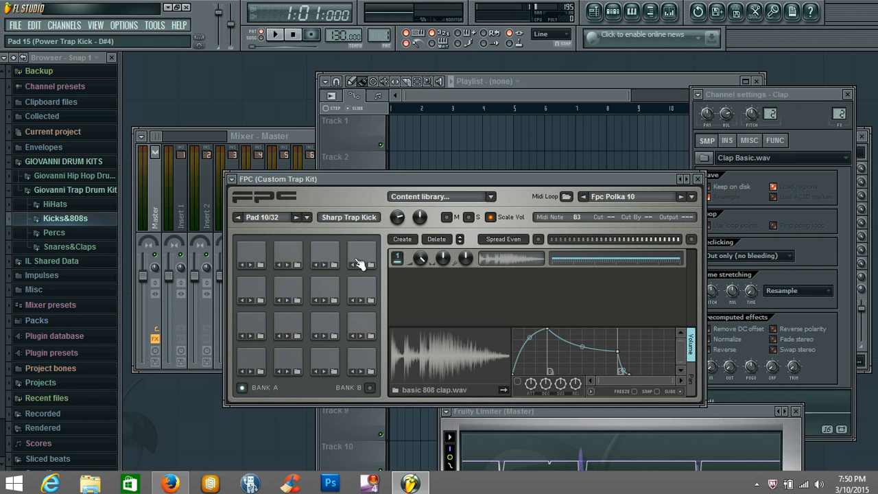
Expand the Giovanni Hip Hop Drum Kit folder in the browser and load the Custom Hip Hop Kit preset in FPC
left_click(95, 180)
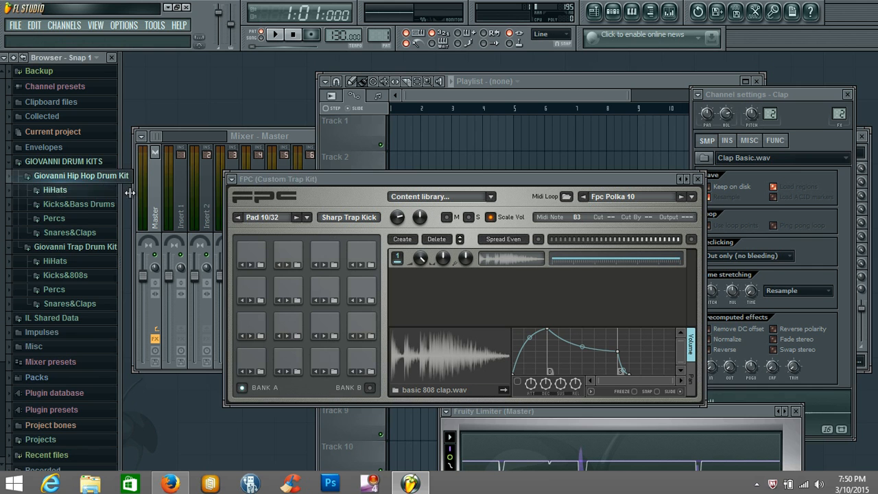
left_click(231, 179)
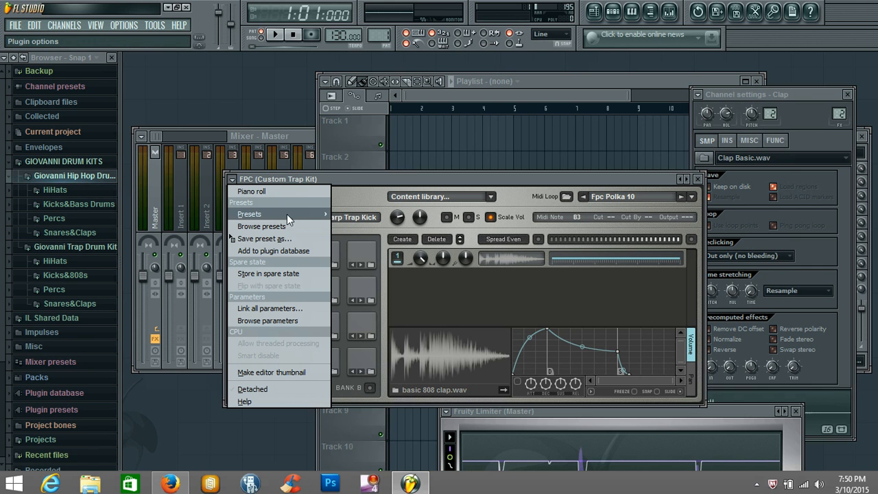
mouse_move(321, 215)
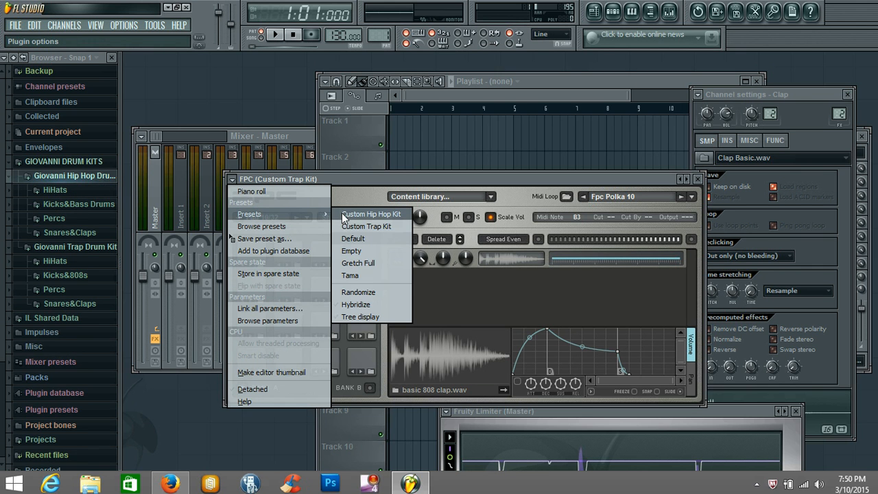
left_click(371, 214)
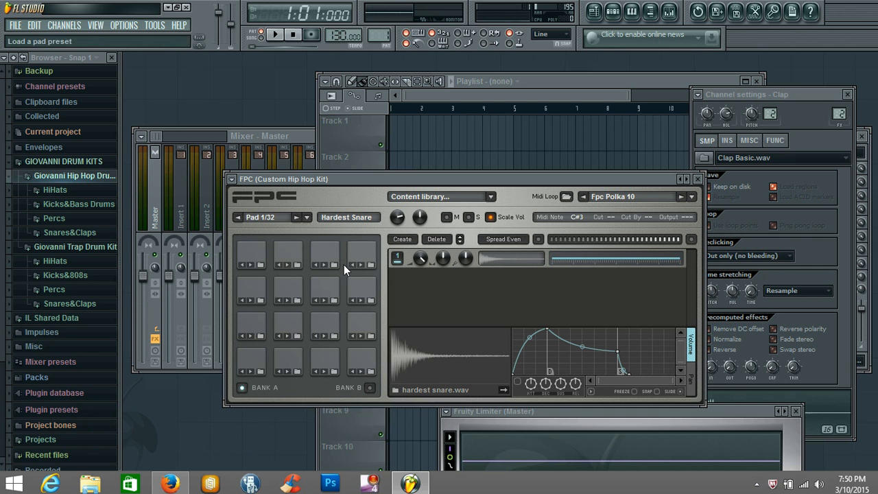
Audition the Custom Hip Hop Kit's pads in FPC, including Fat Snare on Pad 11
left_click(337, 288)
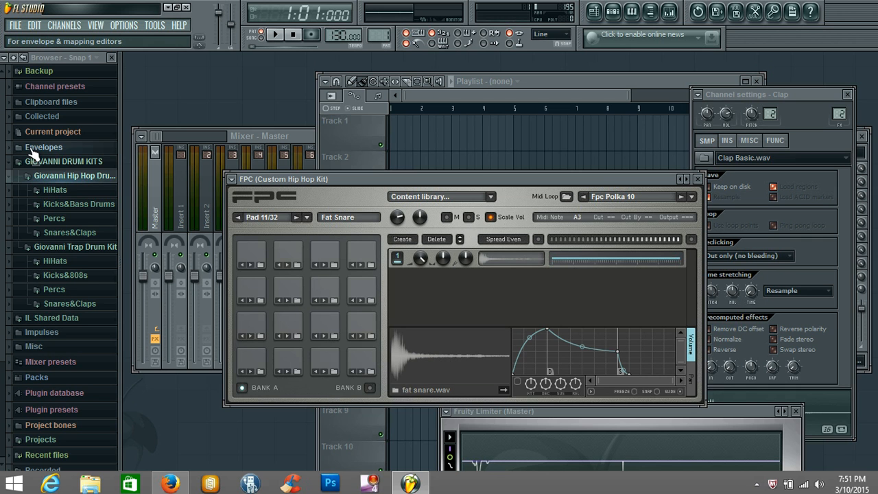
Start song playback with recording enabled to play the Custom Hip Hop Kit live
key("space")
left_click(311, 34)
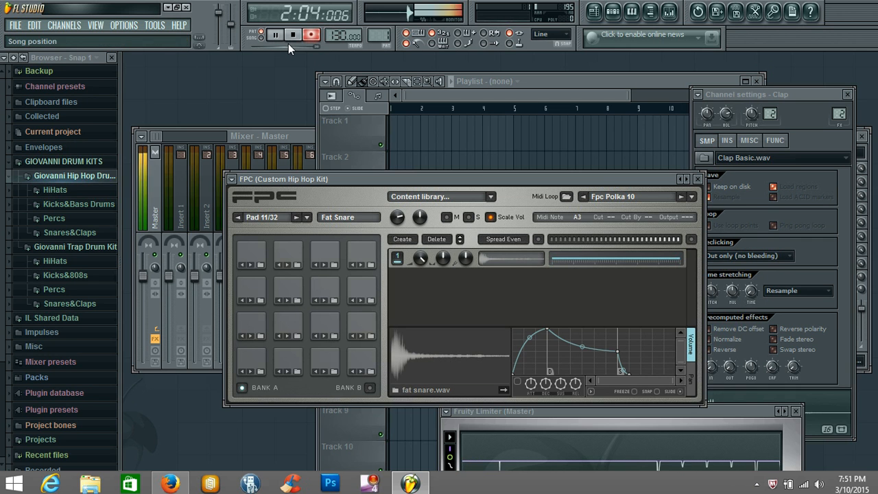